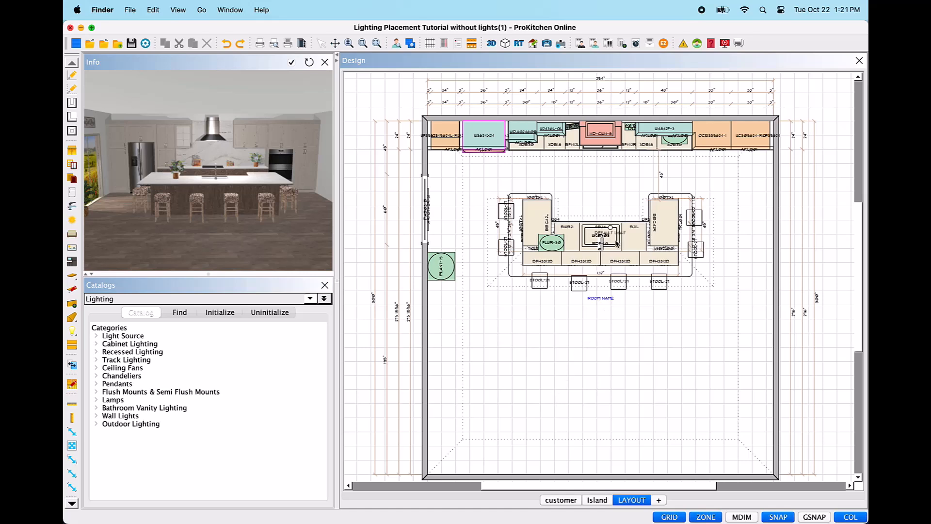
Step: Examine the default light above the island sink in the floor plan
{"action": "scroll", "coordinate": [619, 224], "scroll_direction": "up", "scroll_amount": 5}
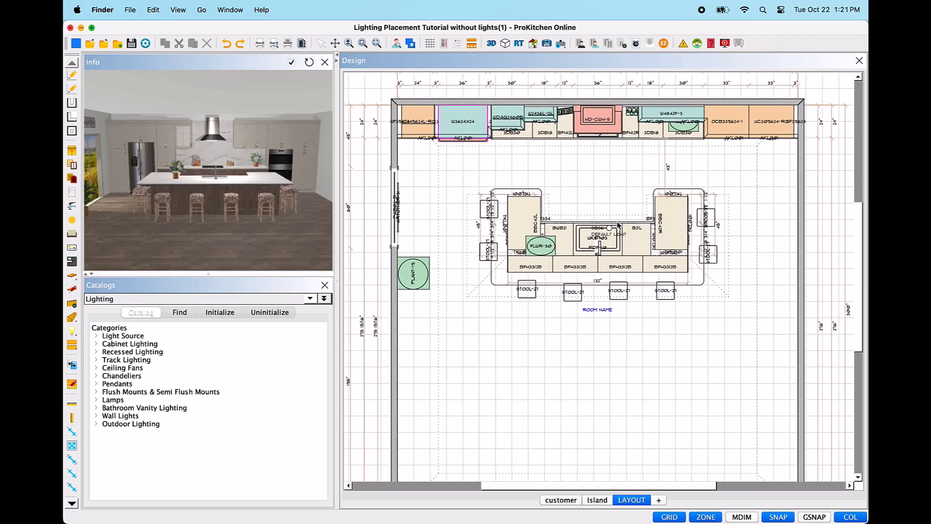
{"action": "scroll", "coordinate": [619, 224], "scroll_direction": "up", "scroll_amount": 3}
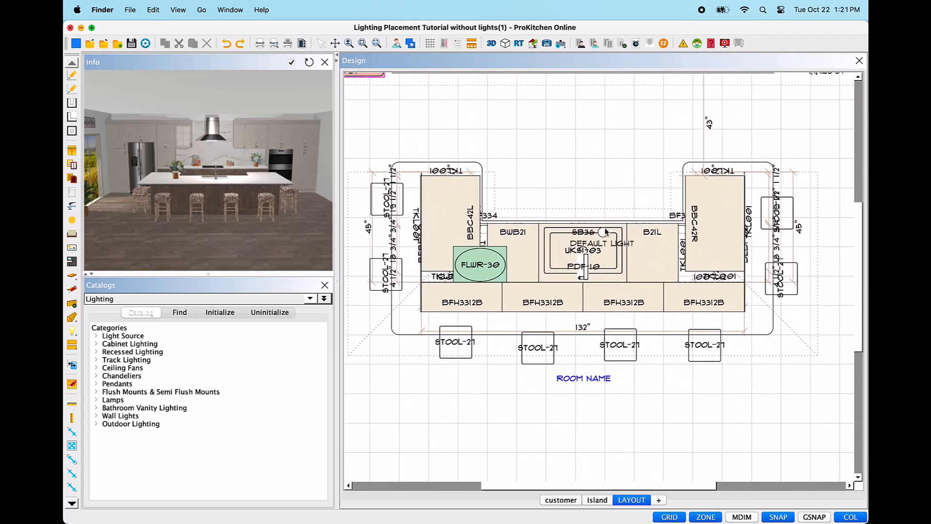
{"action": "left_click", "coordinate": [605, 236]}
{"action": "mouse_move", "coordinate": [604, 233]}
{"action": "left_mouse_down"}
{"action": "mouse_move", "coordinate": [620, 210]}
{"action": "mouse_move", "coordinate": [604, 232]}
{"action": "left_mouse_up"}
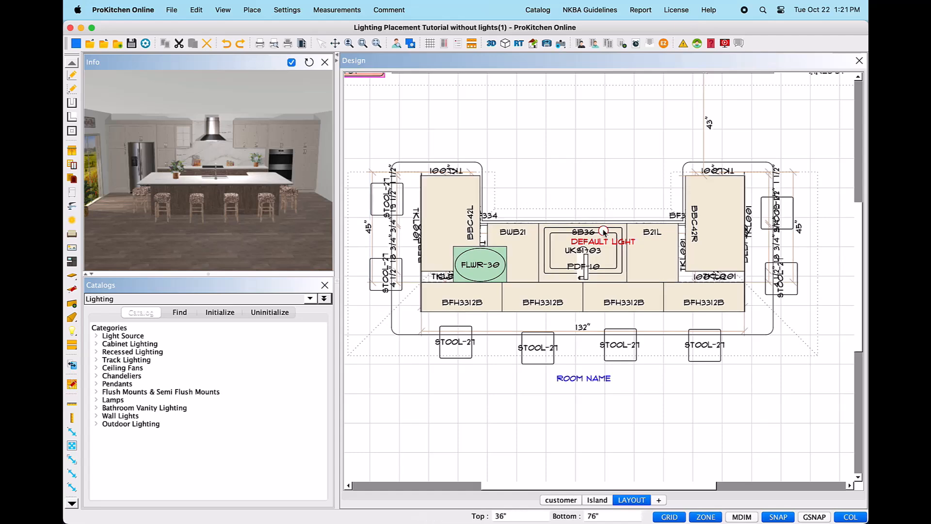
{"action": "scroll", "coordinate": [604, 232], "scroll_direction": "down", "scroll_amount": 5}
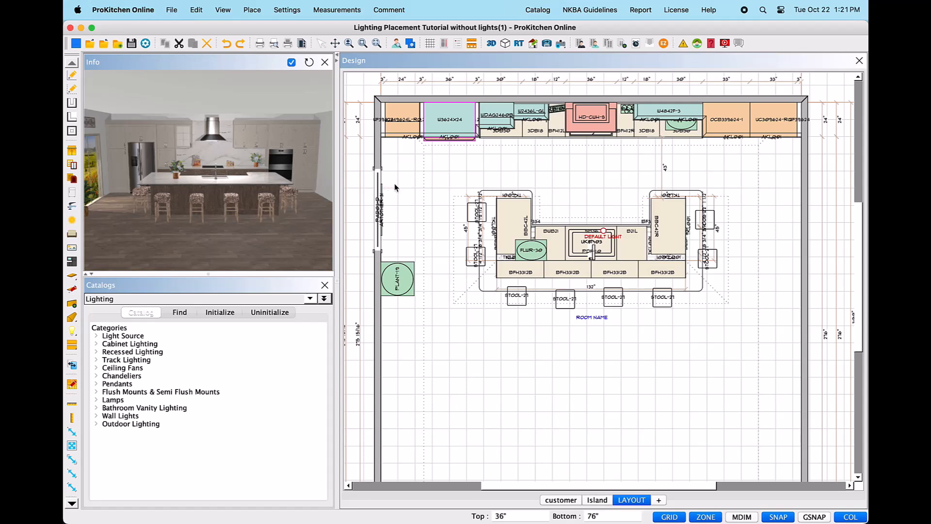
{"action": "left_click", "coordinate": [626, 438]}
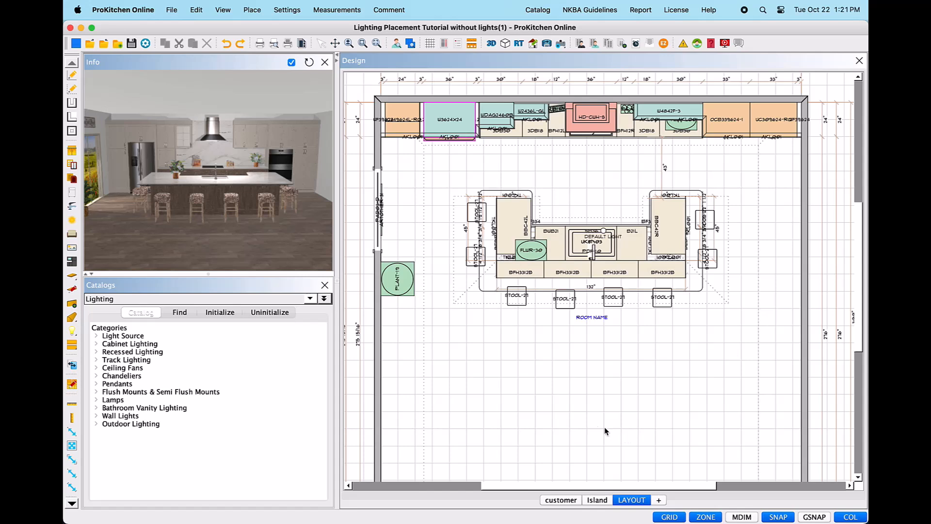
Step: Choose the Lighting catalog and open the dialog for placing lights
{"action": "left_click", "coordinate": [315, 299]}
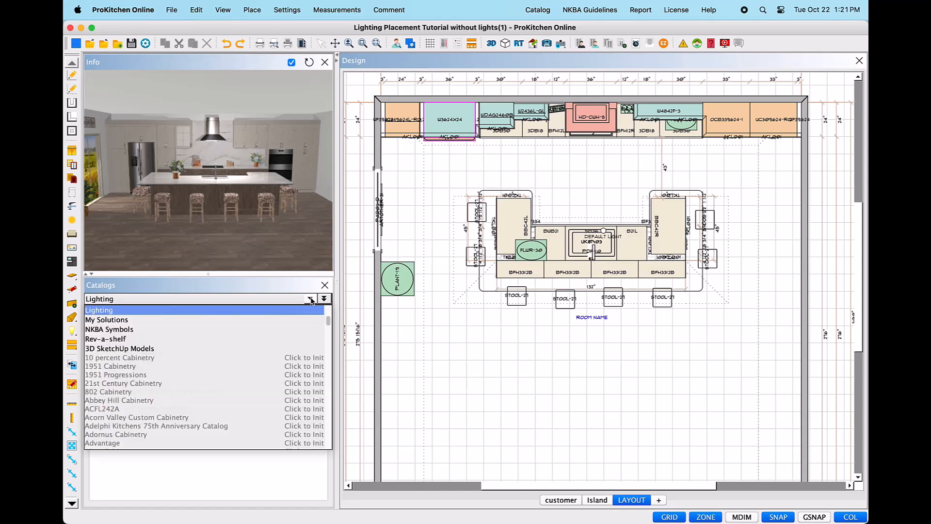
{"action": "left_click", "coordinate": [149, 313]}
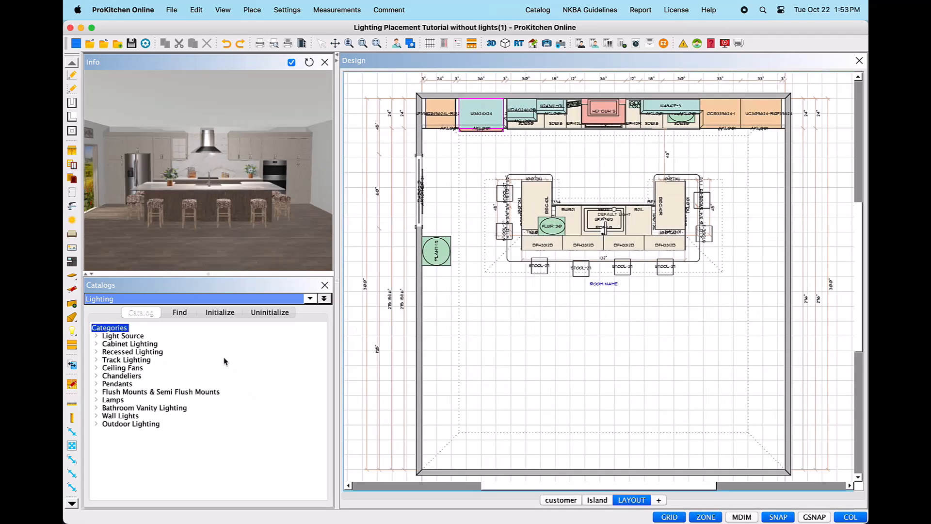
{"action": "left_click", "coordinate": [73, 222]}
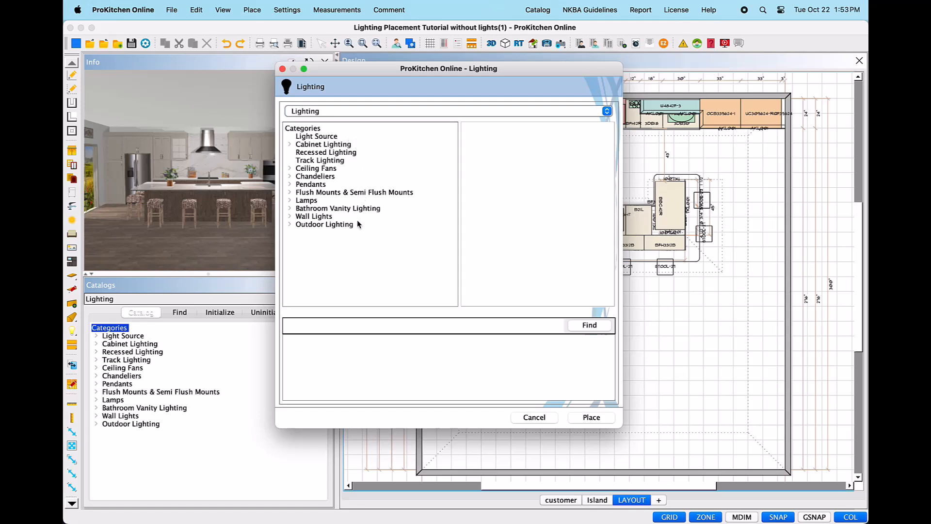
Step: Review the Light Source, Cabinet Lighting, Recessed Lighting, Track Lighting, Ceiling Fans, Chandeliers and Pendants categories
{"action": "left_click", "coordinate": [334, 137]}
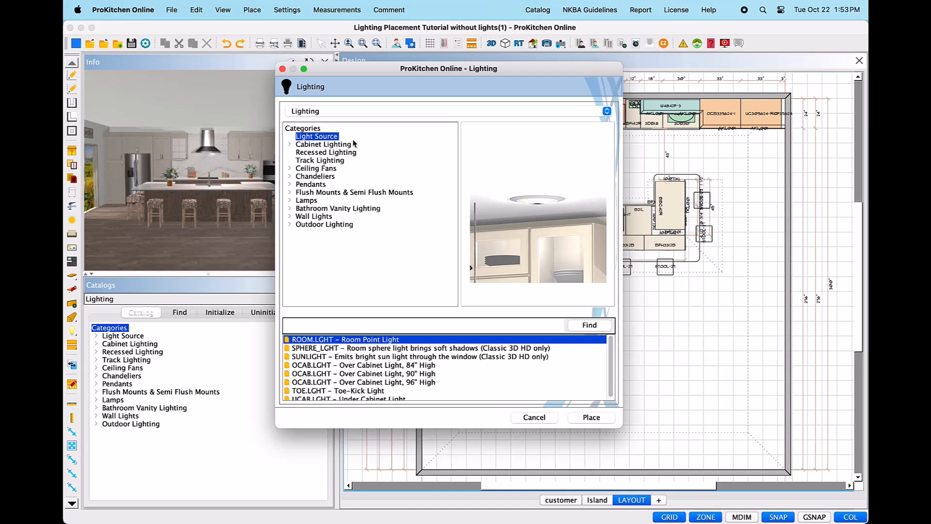
{"action": "left_click", "coordinate": [289, 145]}
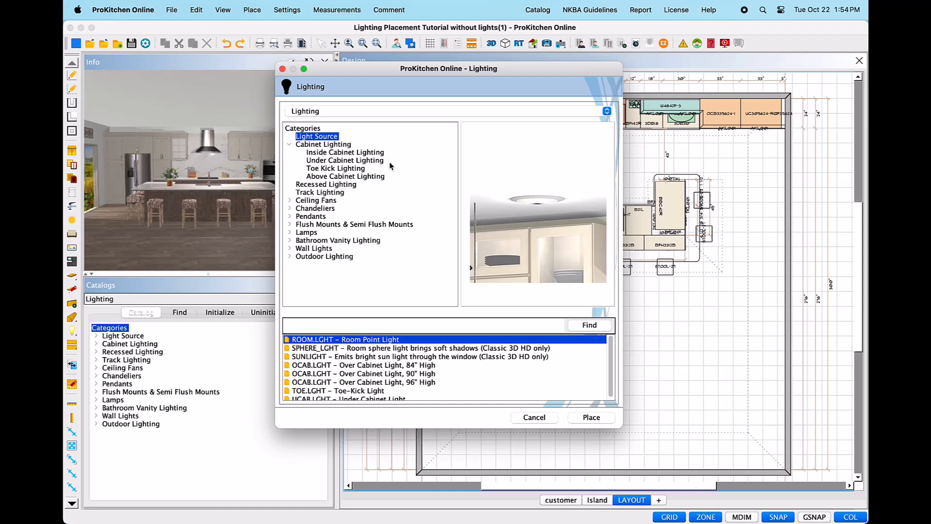
{"action": "left_click", "coordinate": [346, 187]}
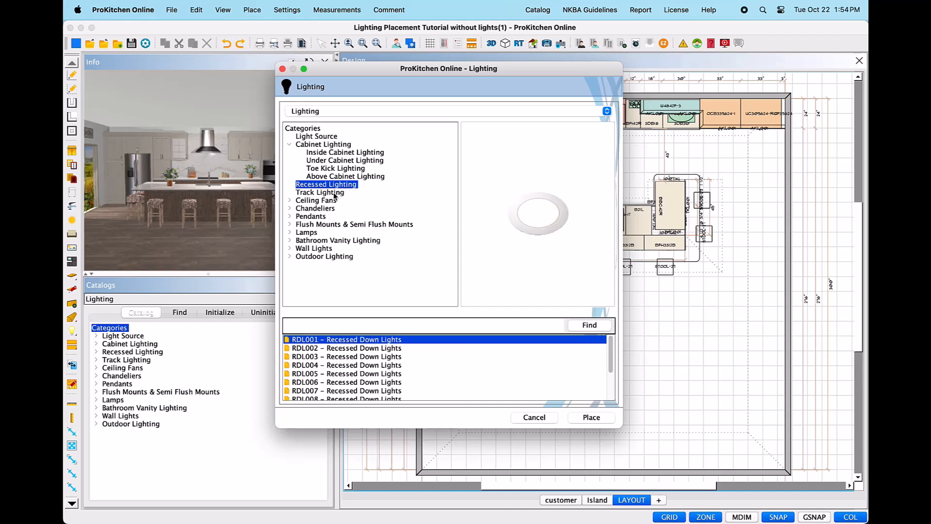
{"action": "left_click", "coordinate": [334, 194]}
{"action": "left_click", "coordinate": [334, 185]}
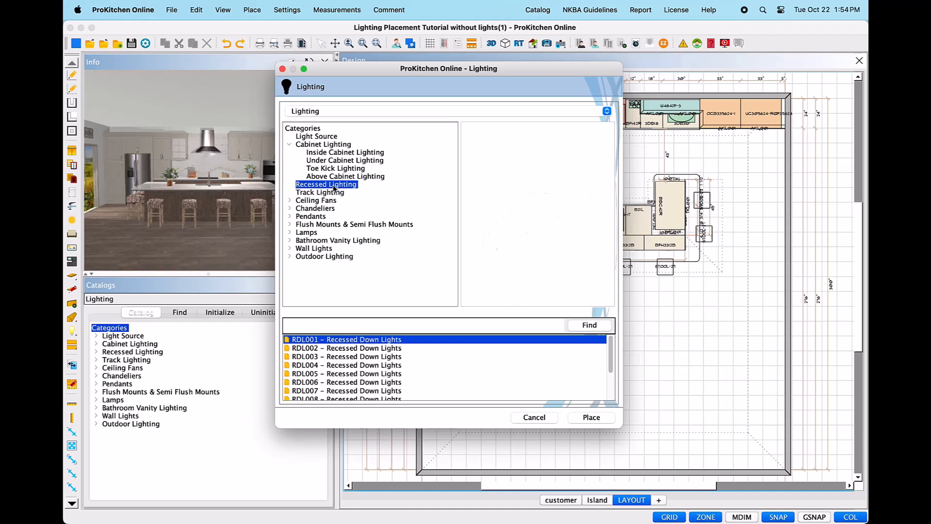
{"action": "left_click", "coordinate": [289, 200]}
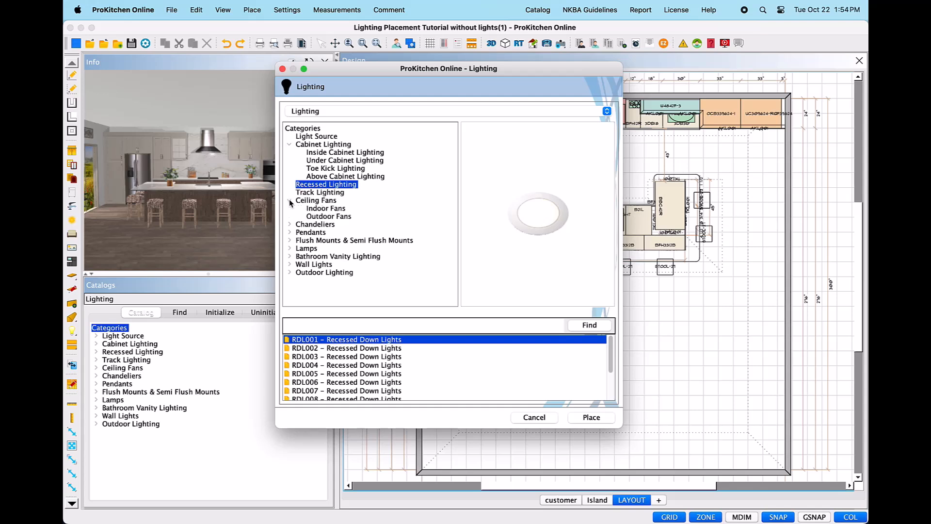
{"action": "left_click", "coordinate": [289, 201]}
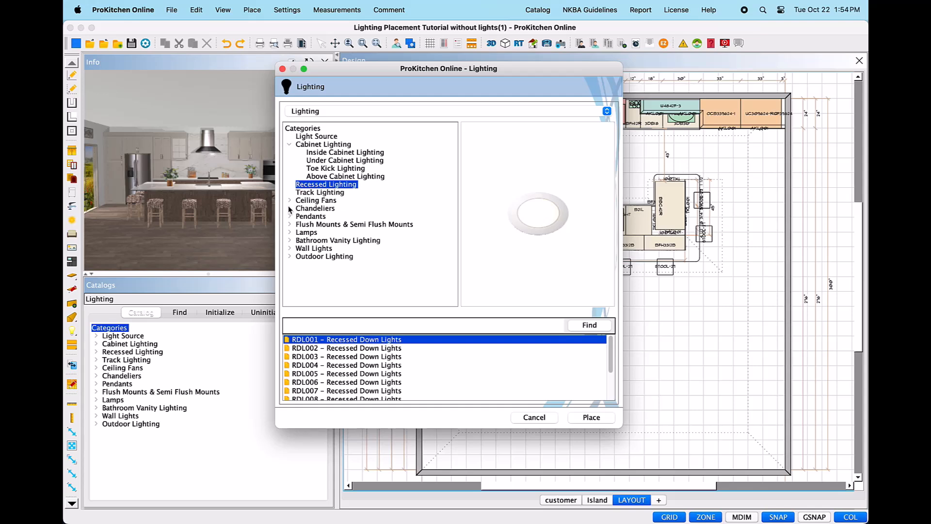
{"action": "left_click", "coordinate": [289, 209]}
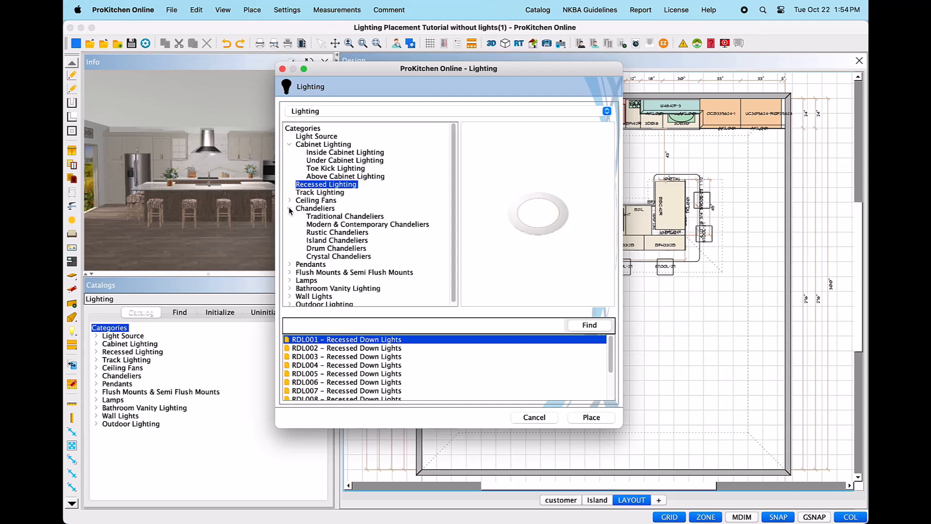
{"action": "left_click", "coordinate": [290, 265]}
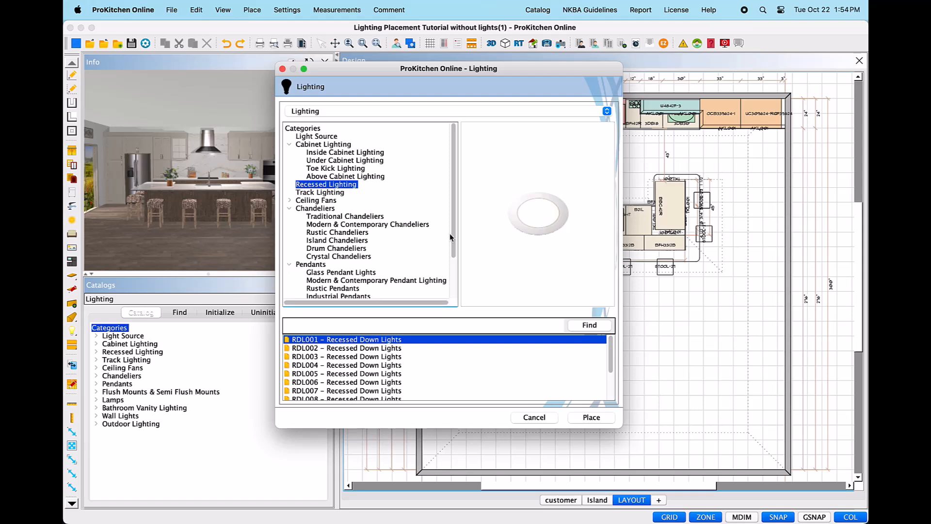
{"action": "left_click_drag", "start_coordinate": [455, 236], "coordinate": [455, 270]}
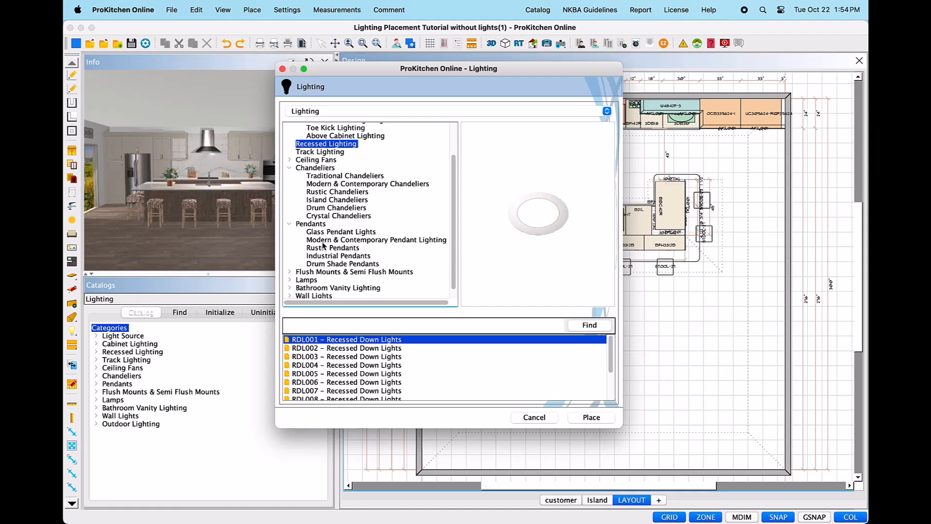
{"action": "left_click", "coordinate": [289, 224]}
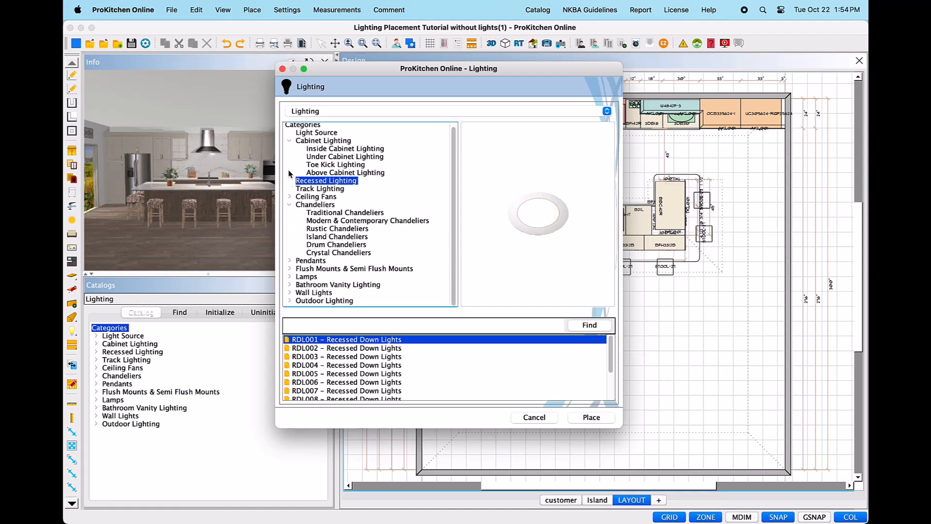
{"action": "left_click", "coordinate": [290, 205]}
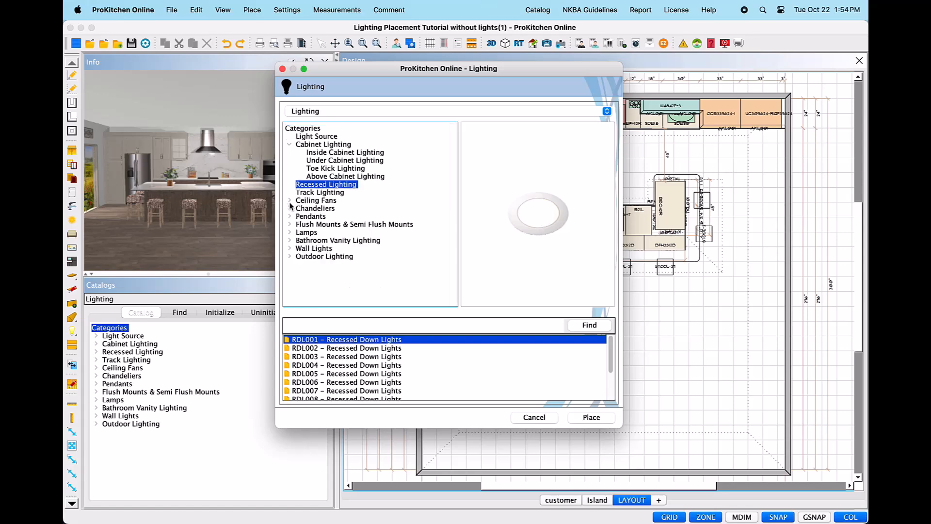
Step: Review the subcategories of Lamps, Bathroom Vanity Lighting, Wall Lights and Outdoor Lighting
{"action": "left_click", "coordinate": [290, 233]}
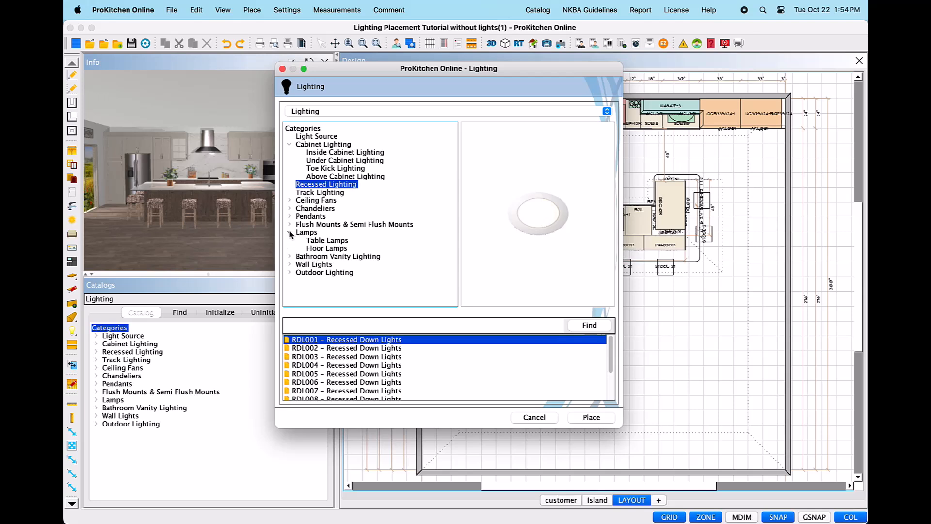
{"action": "left_click", "coordinate": [290, 233]}
{"action": "left_click", "coordinate": [290, 241]}
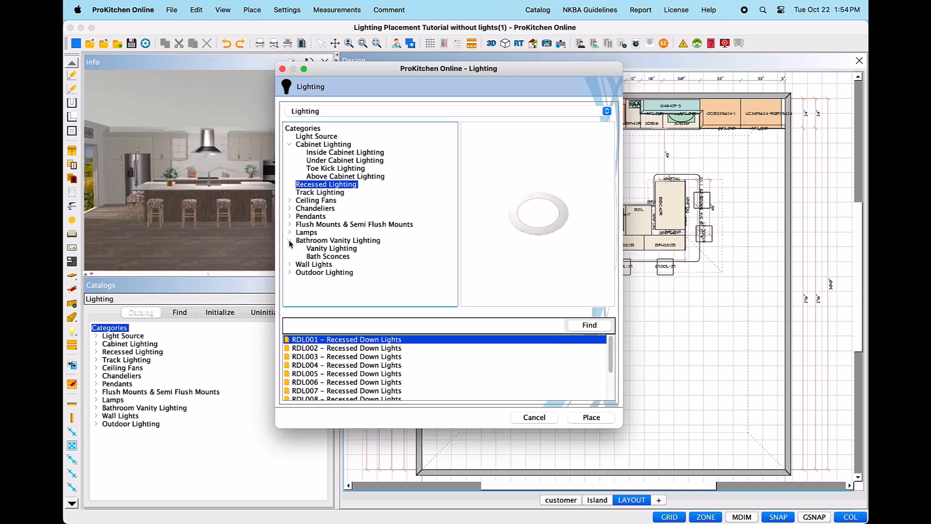
{"action": "left_click", "coordinate": [290, 240]}
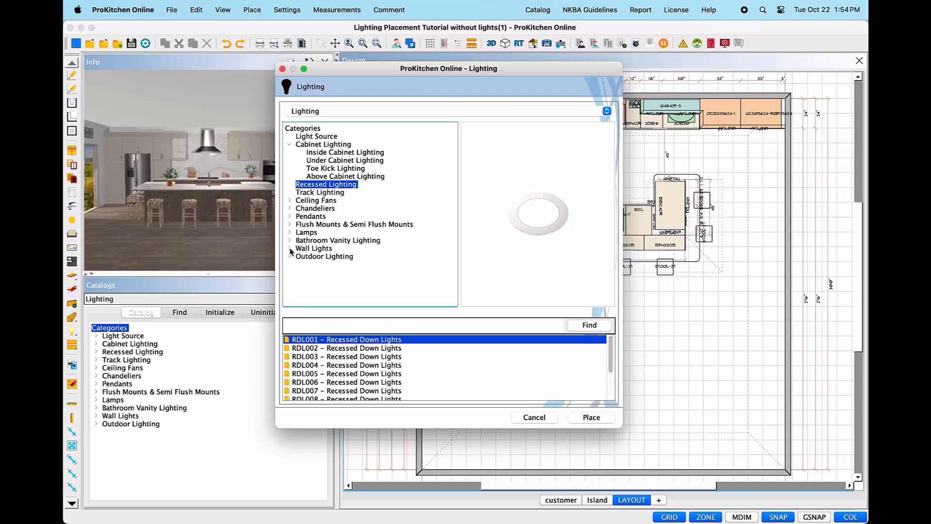
{"action": "left_click", "coordinate": [290, 248]}
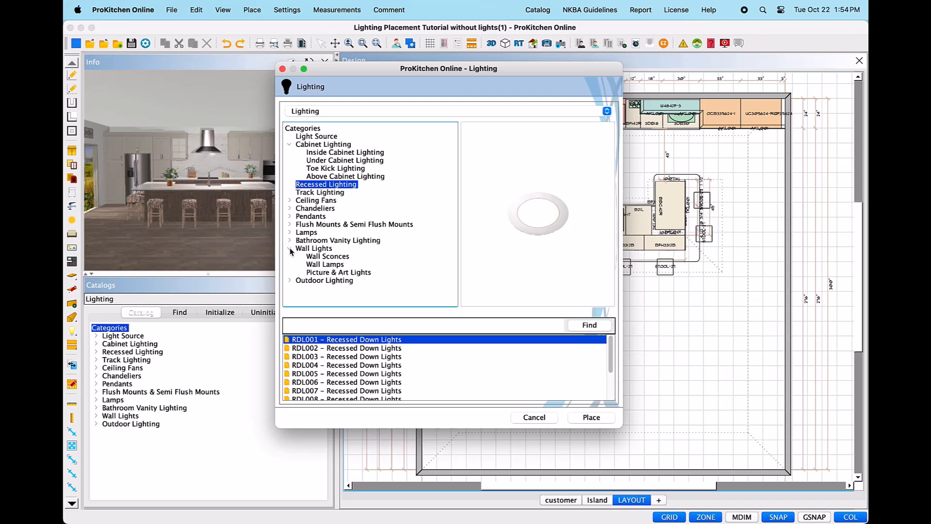
{"action": "left_click", "coordinate": [289, 248]}
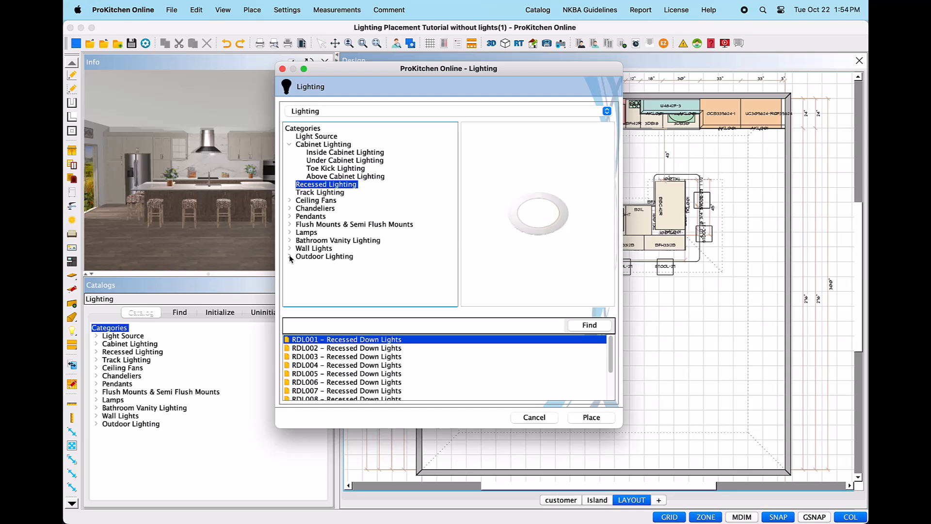
{"action": "left_click", "coordinate": [290, 256]}
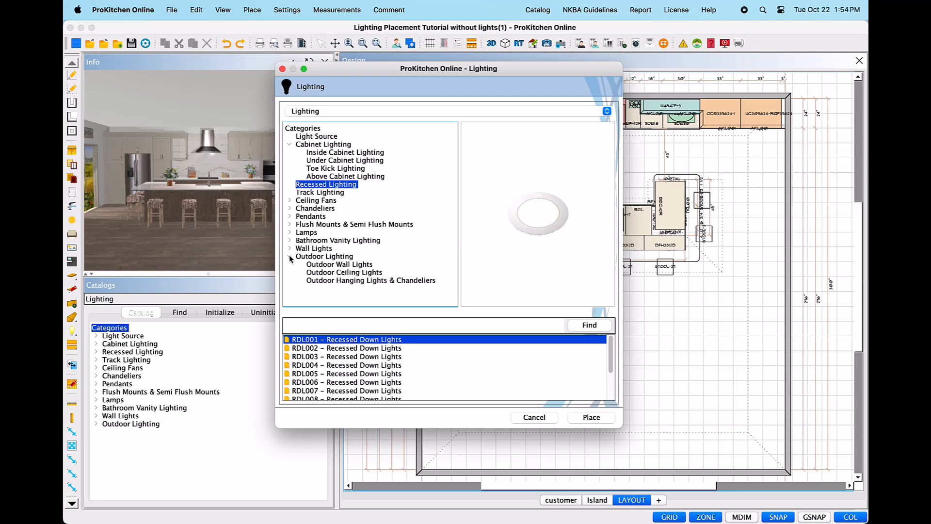
{"action": "left_click", "coordinate": [289, 256]}
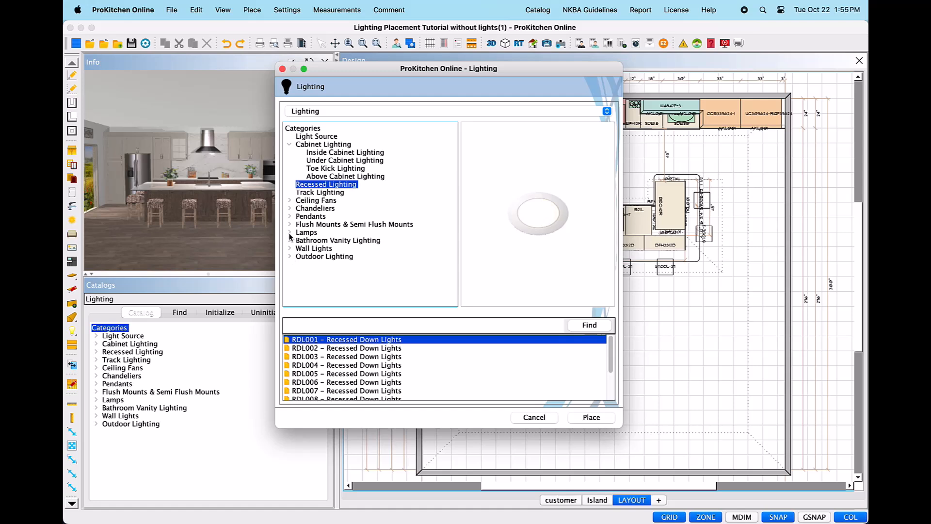
{"action": "left_click", "coordinate": [290, 233]}
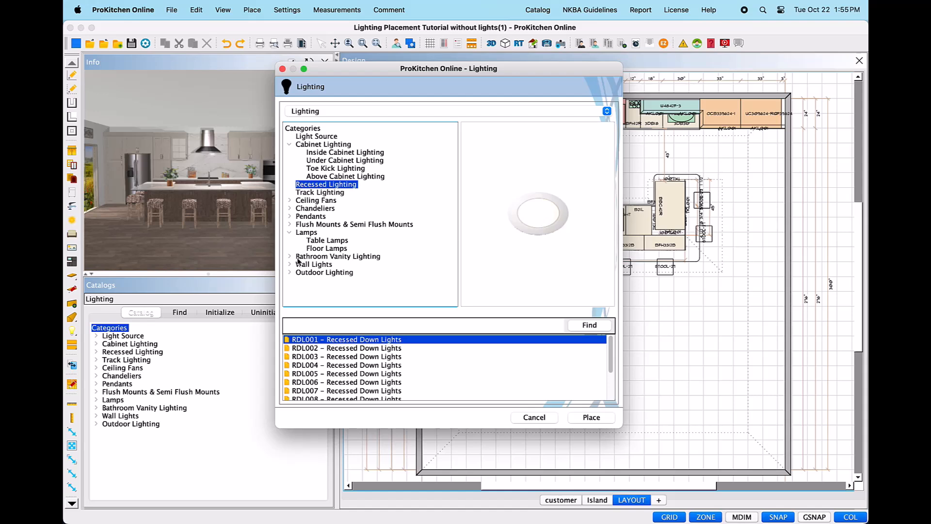
{"action": "left_click", "coordinate": [289, 233]}
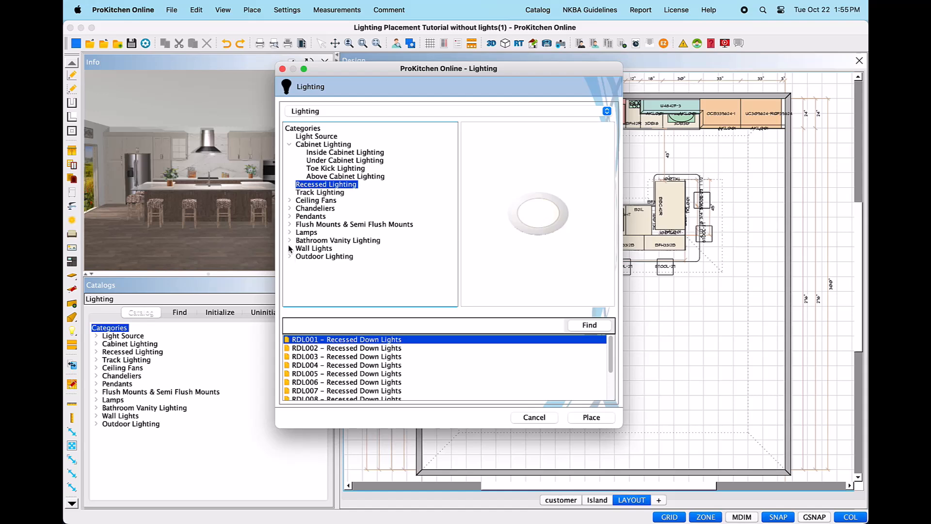
{"action": "left_click", "coordinate": [290, 247]}
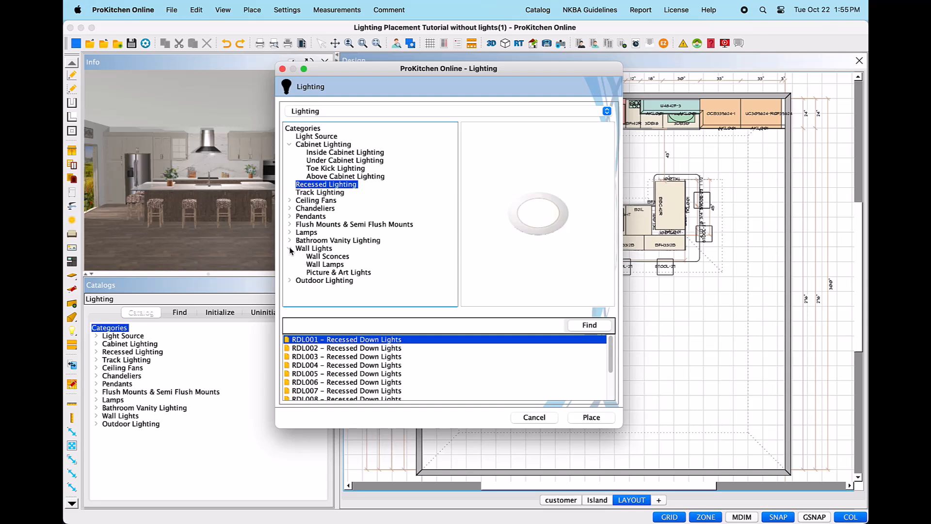
{"action": "left_click", "coordinate": [290, 248]}
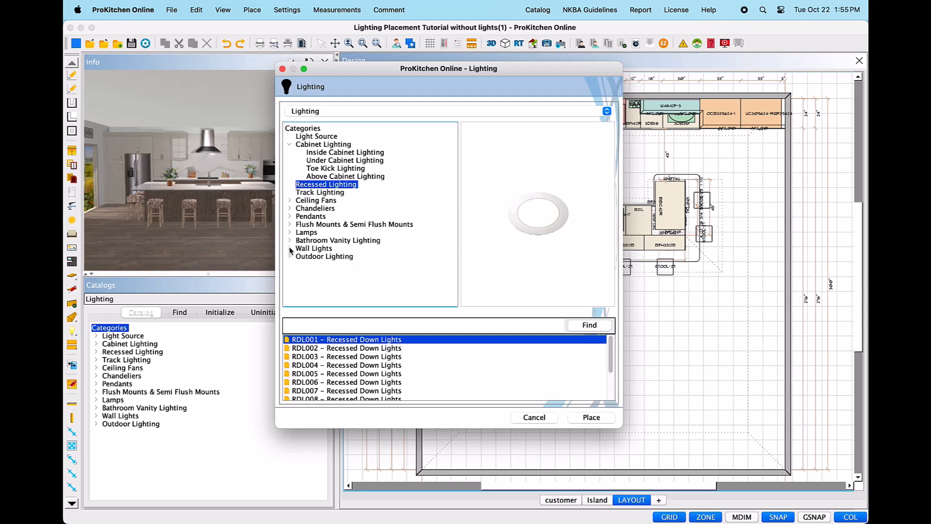
Step: Select the MCP009 fixture from Modern & Contemporary Pendant Lighting and enlarge its preview
{"action": "left_click", "coordinate": [290, 216]}
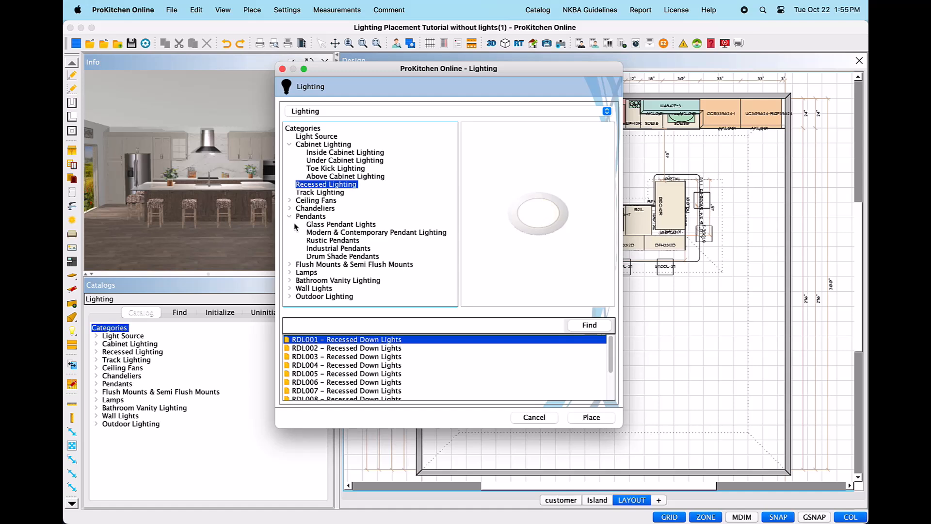
{"action": "left_click", "coordinate": [311, 235]}
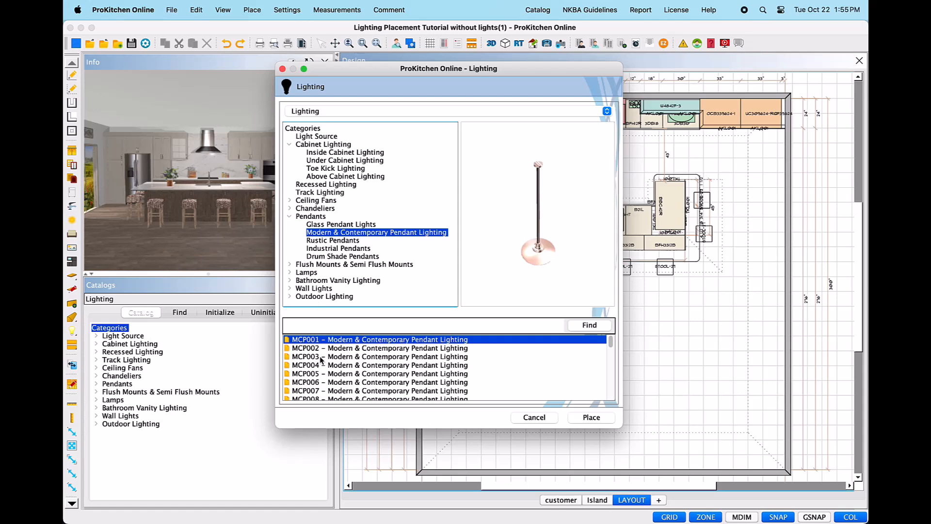
{"action": "scroll", "coordinate": [328, 365], "scroll_direction": "down", "scroll_amount": 1}
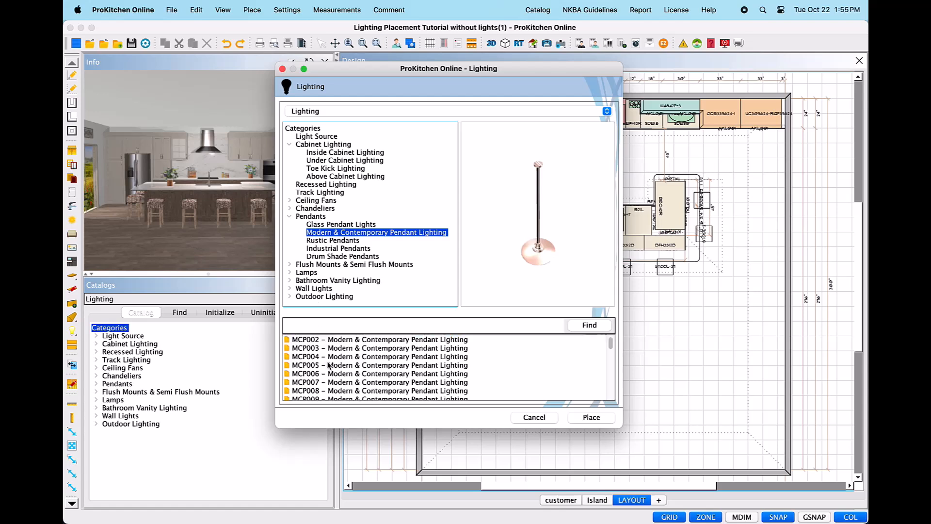
{"action": "scroll", "coordinate": [329, 365], "scroll_direction": "down", "scroll_amount": 1}
{"action": "left_click", "coordinate": [311, 374]}
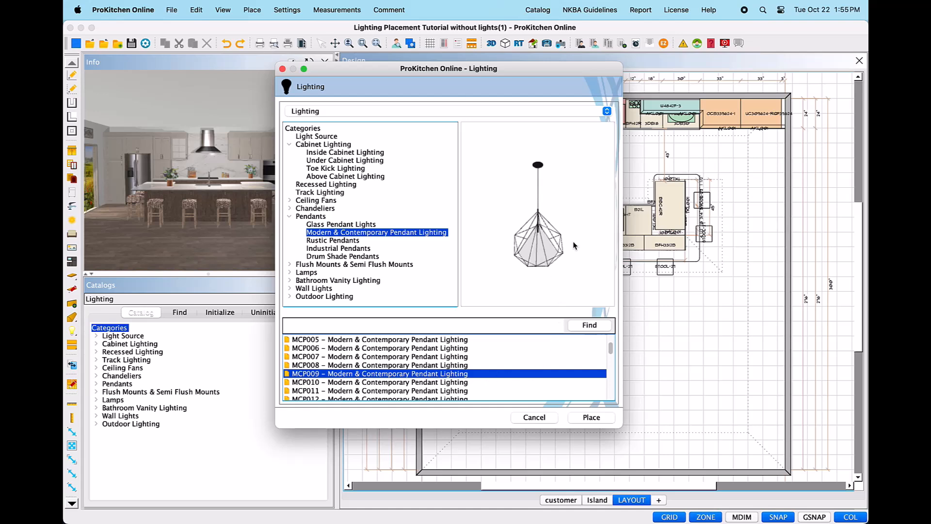
{"action": "scroll", "coordinate": [572, 246], "scroll_direction": "up", "scroll_amount": 5}
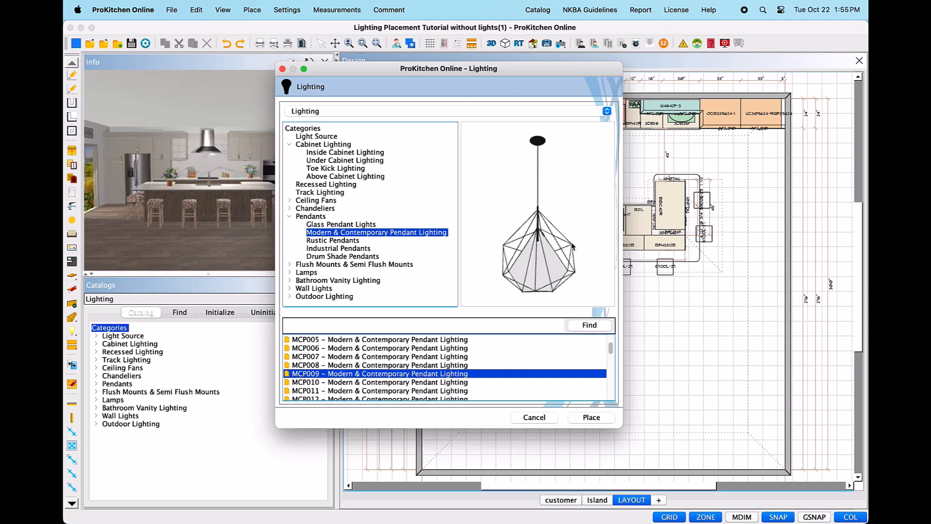
Step: Turn off zones and snapping, and place the MCP009 pendant over the island's left arm at about X 89 1/4", Y 84 13/16"
{"action": "scroll", "coordinate": [572, 246], "scroll_direction": "down", "scroll_amount": 5}
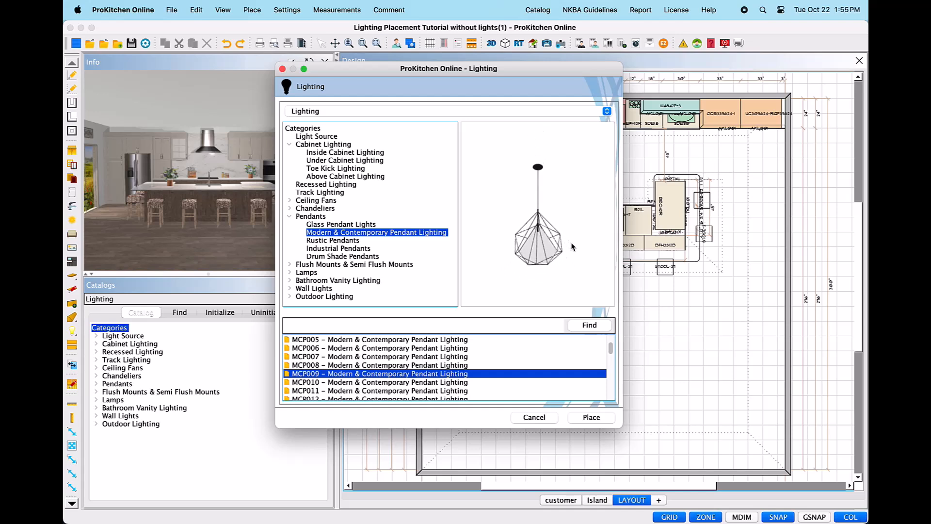
{"action": "scroll", "coordinate": [573, 247], "scroll_direction": "up", "scroll_amount": 2}
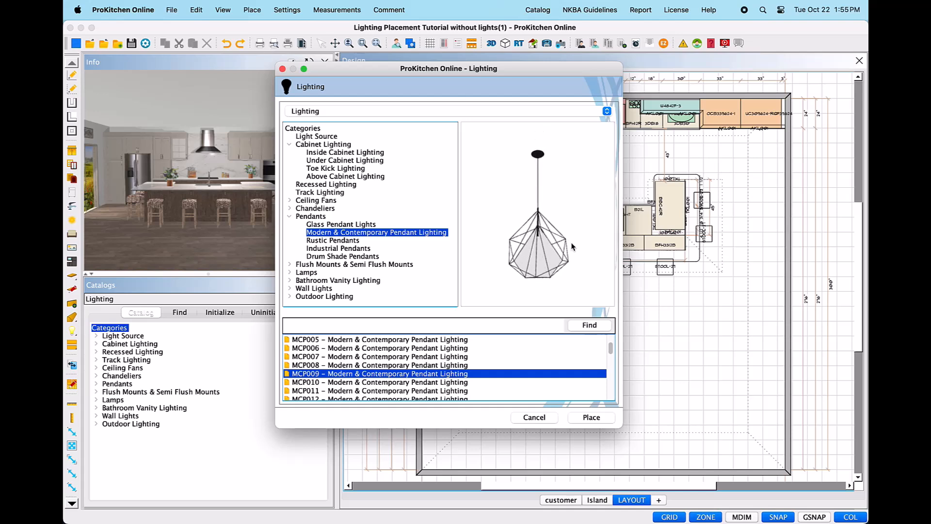
{"action": "left_click_drag", "start_coordinate": [586, 246], "coordinate": [519, 163]}
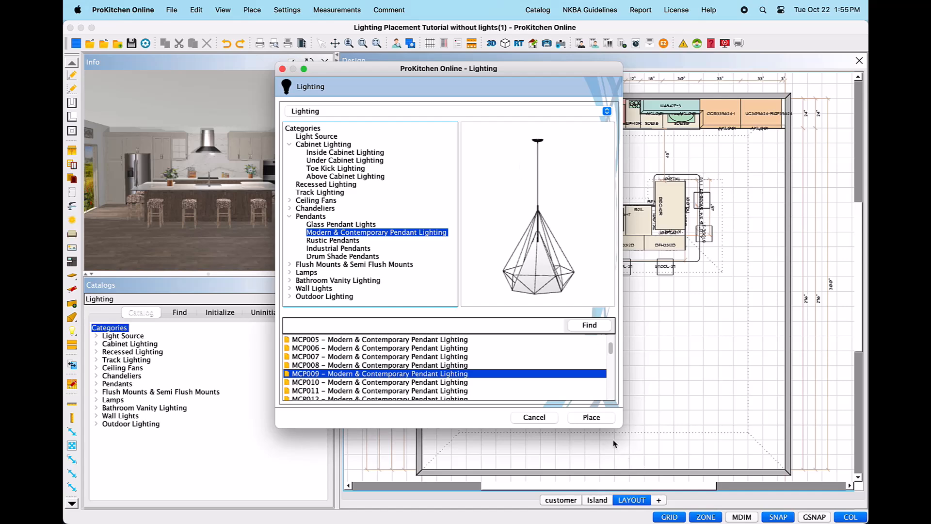
{"action": "left_click", "coordinate": [592, 418]}
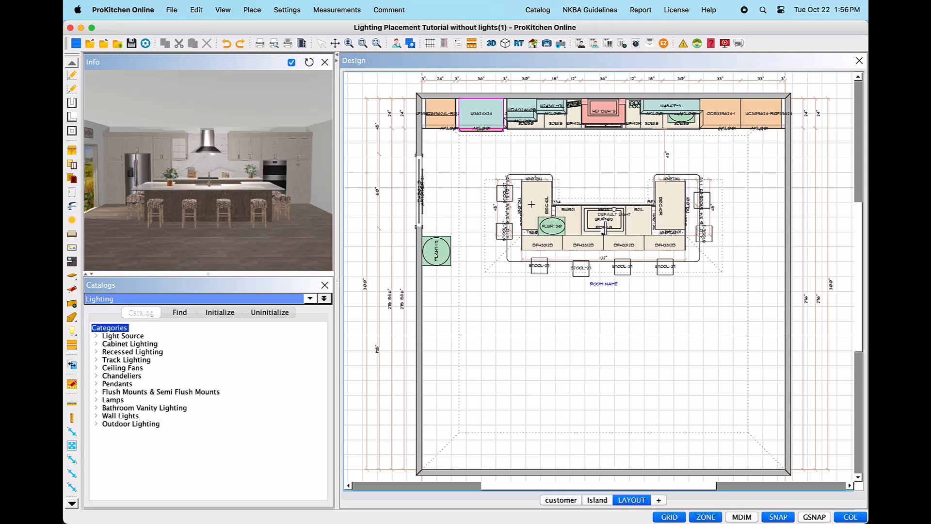
{"action": "left_click", "coordinate": [707, 517]}
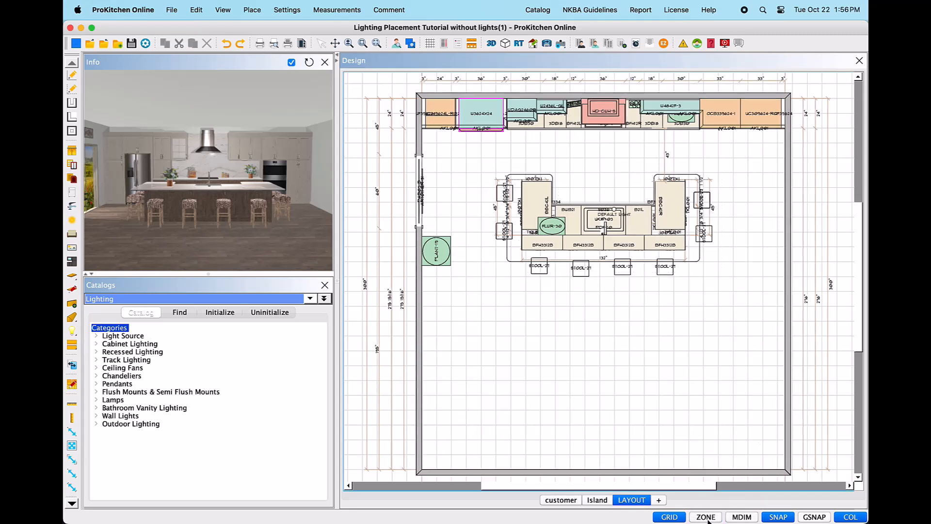
{"action": "left_click", "coordinate": [778, 517]}
{"action": "left_click", "coordinate": [527, 200]}
{"action": "left_click", "coordinate": [527, 200]}
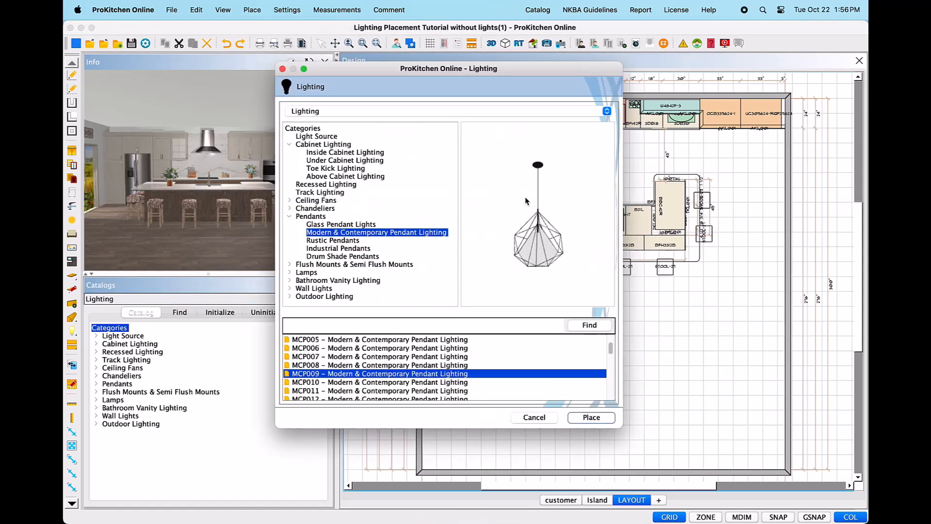
Step: Place two more MCP009 pendants, one over the island's right arm at about X 202 11/16" and one near the sink at about X 135 3/8"
{"action": "left_click", "coordinate": [591, 417]}
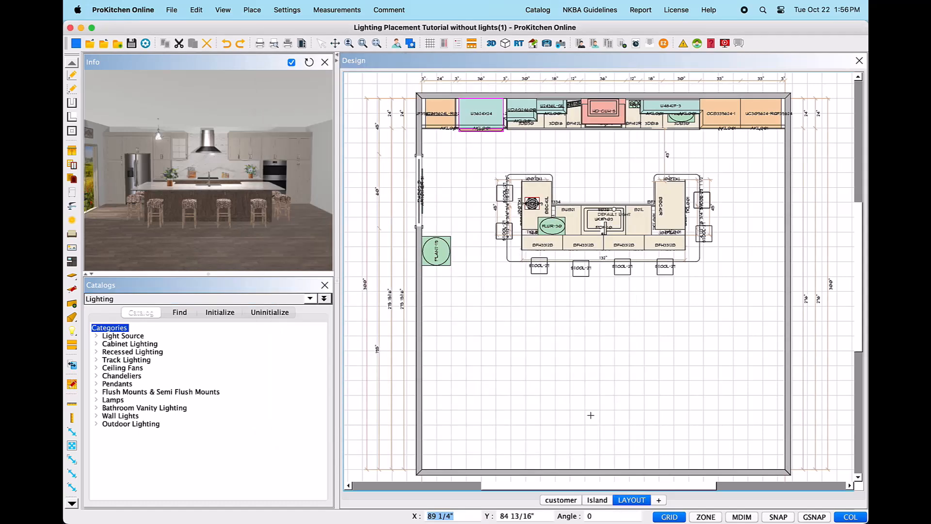
{"action": "left_click", "coordinate": [673, 202]}
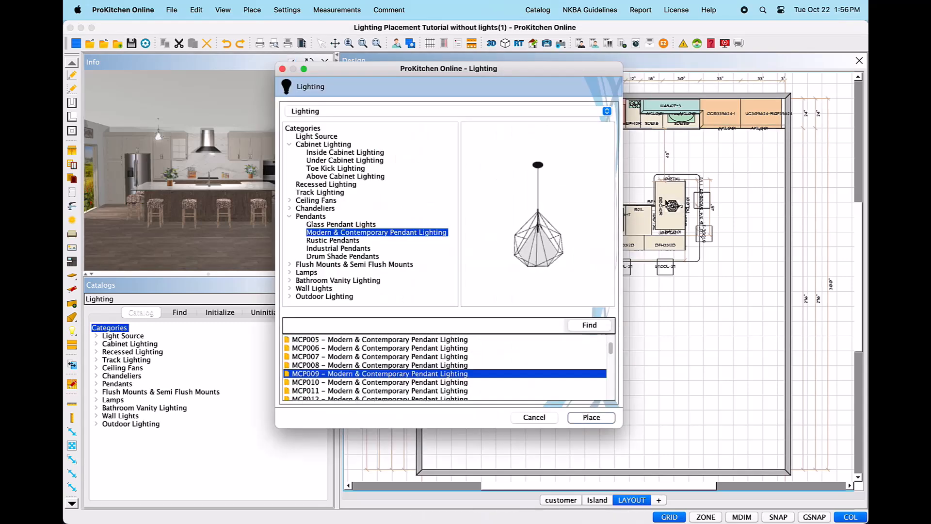
{"action": "left_click", "coordinate": [591, 417]}
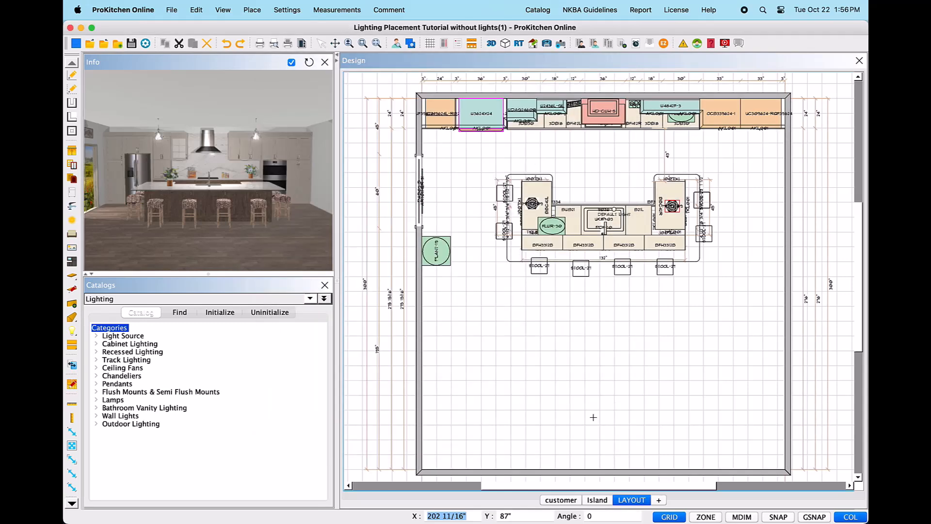
{"action": "left_click", "coordinate": [584, 225]}
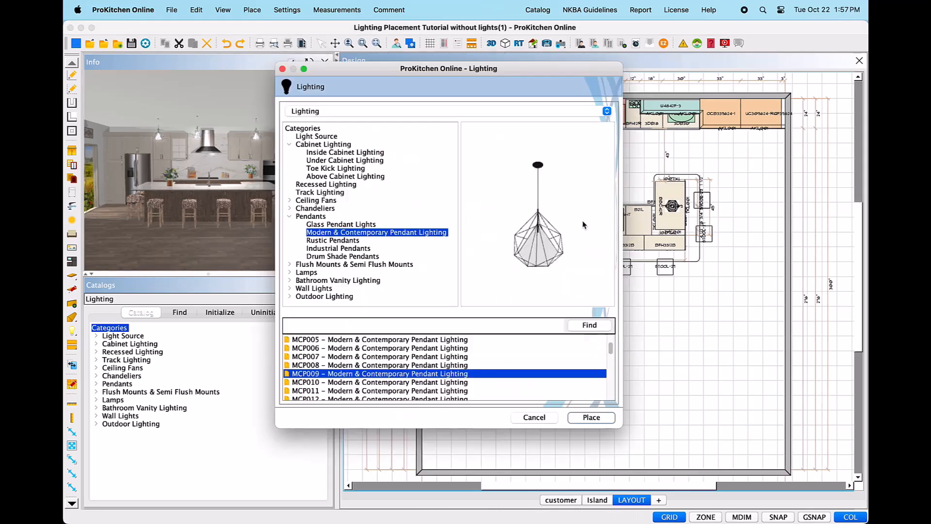
Step: Choose the RDL001 fixture from Recessed Lighting and place it in front of the refrigerator near the room's left wall
{"action": "left_click", "coordinate": [289, 217]}
{"action": "left_click", "coordinate": [300, 185]}
{"action": "left_click", "coordinate": [324, 348]}
{"action": "left_click", "coordinate": [324, 340]}
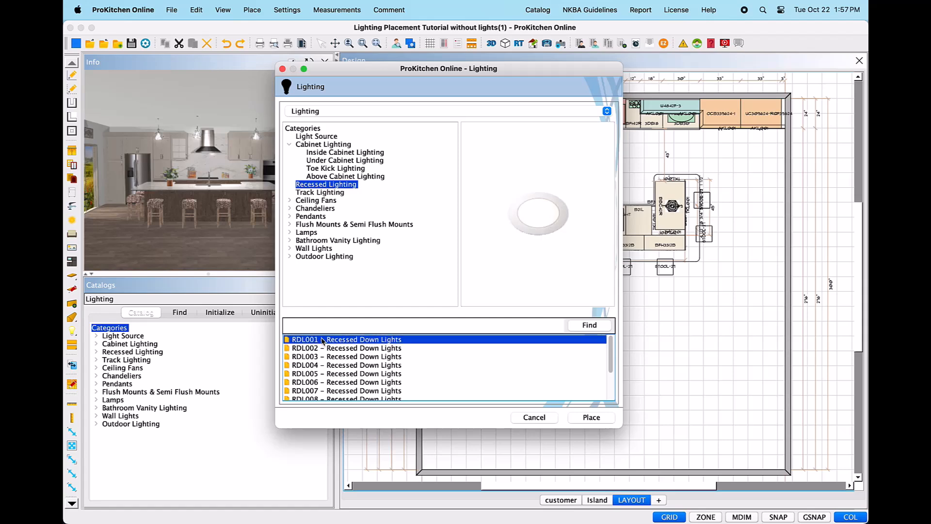
{"action": "left_click", "coordinate": [589, 418]}
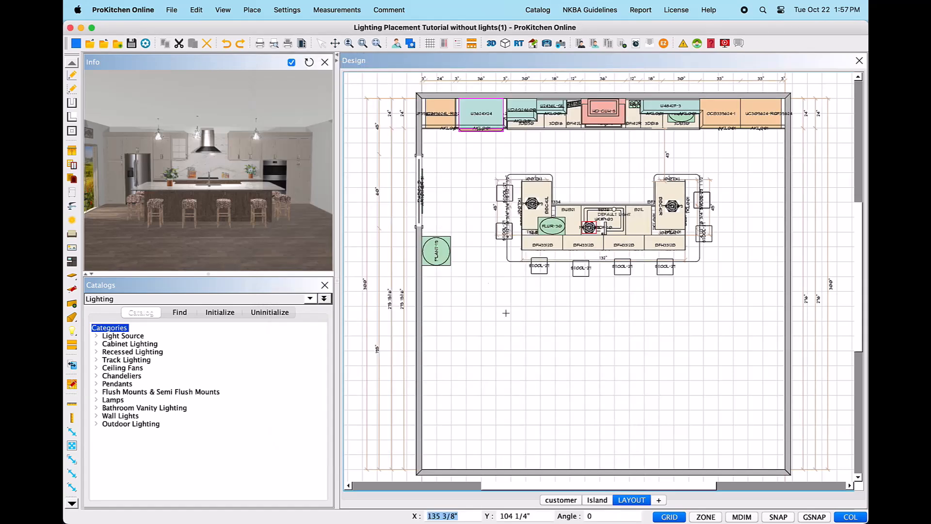
{"action": "left_click", "coordinate": [454, 139]}
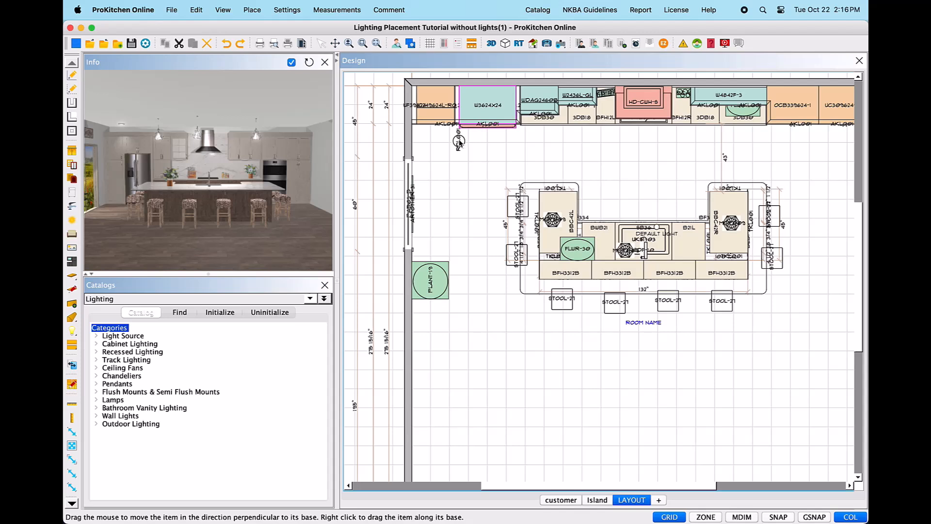
Step: Align the RDL001 light to the left wall and use In/Out to set its Back distance to 25 inches
{"action": "mouse_move", "coordinate": [459, 142]}
{"action": "left_mouse_down"}
{"action": "mouse_move", "coordinate": [389, 146]}
{"action": "mouse_move", "coordinate": [411, 149]}
{"action": "left_mouse_up"}
{"action": "right_click", "coordinate": [418, 144]}
{"action": "mouse_move", "coordinate": [437, 162]}
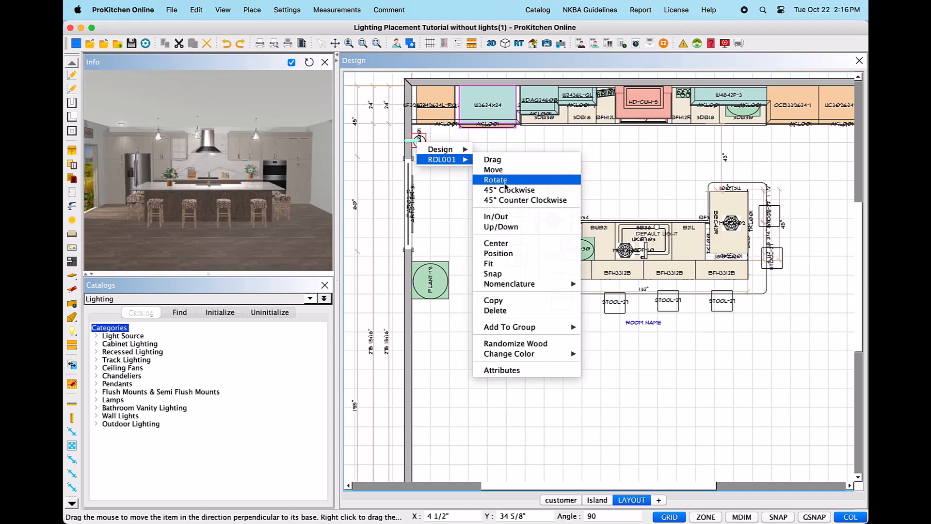
{"action": "left_click", "coordinate": [506, 217]}
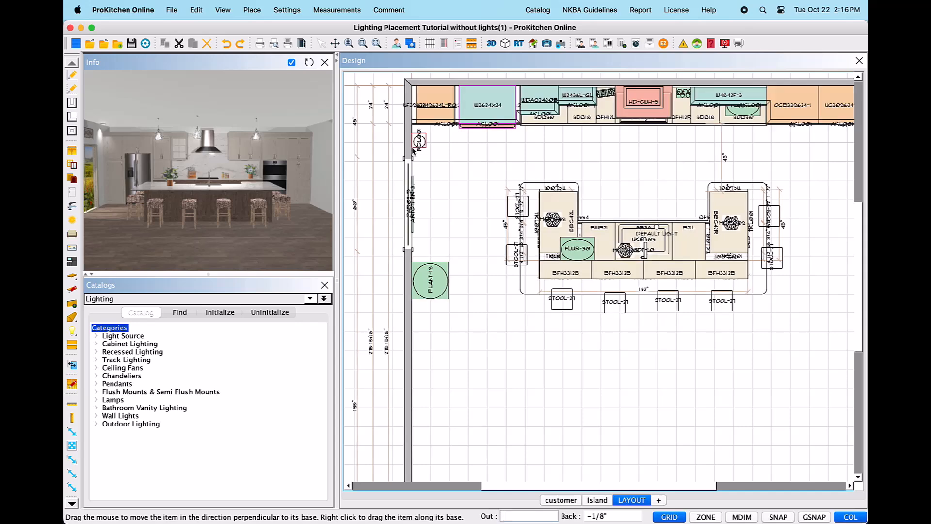
{"action": "mouse_move", "coordinate": [413, 150]}
{"action": "left_mouse_down"}
{"action": "mouse_move", "coordinate": [403, 147]}
{"action": "mouse_move", "coordinate": [446, 151]}
{"action": "mouse_move", "coordinate": [424, 151]}
{"action": "left_mouse_up"}
{"action": "key", "text": "Tab"}
{"action": "type", "text": "25"}
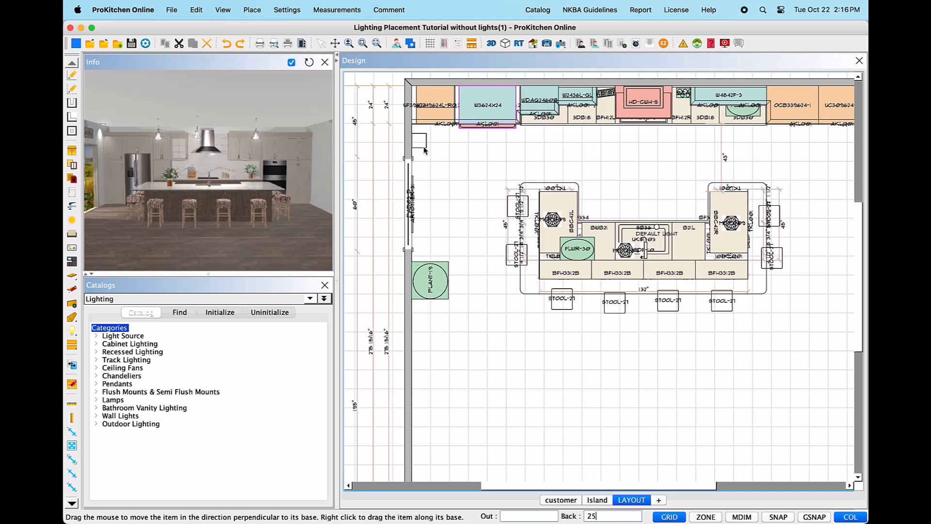
{"action": "key", "text": "Return"}
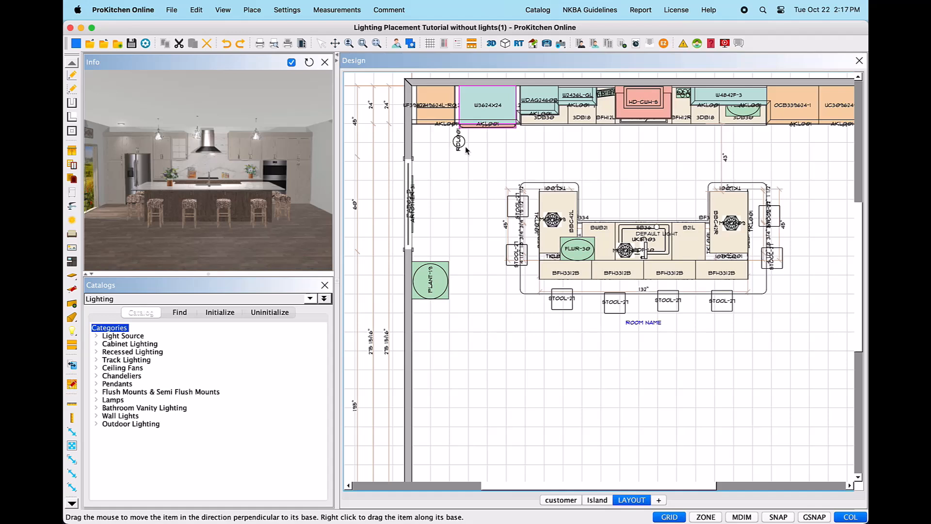
Step: Copy the RDL001 light to a spot in front of the range hood at about X 147", Y 36"
{"action": "right_click", "coordinate": [460, 144]}
{"action": "mouse_move", "coordinate": [485, 160]}
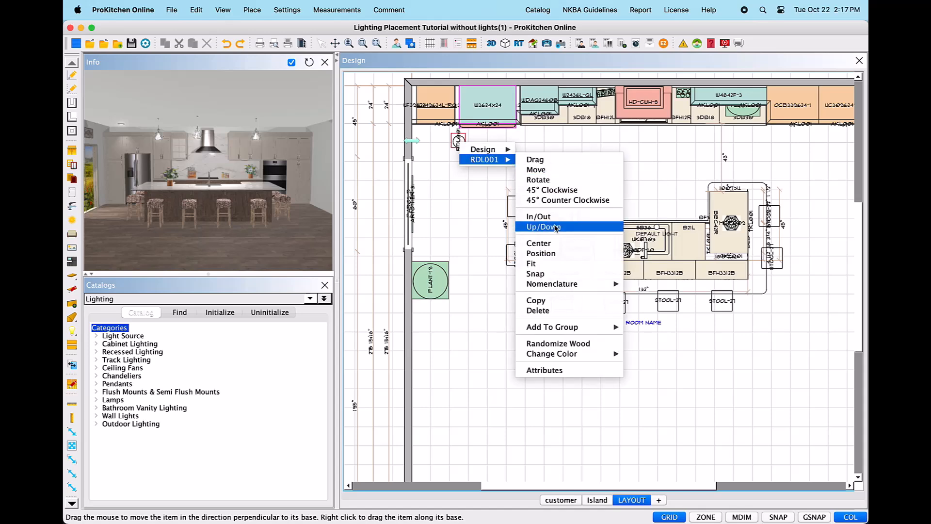
{"action": "left_click", "coordinate": [556, 300]}
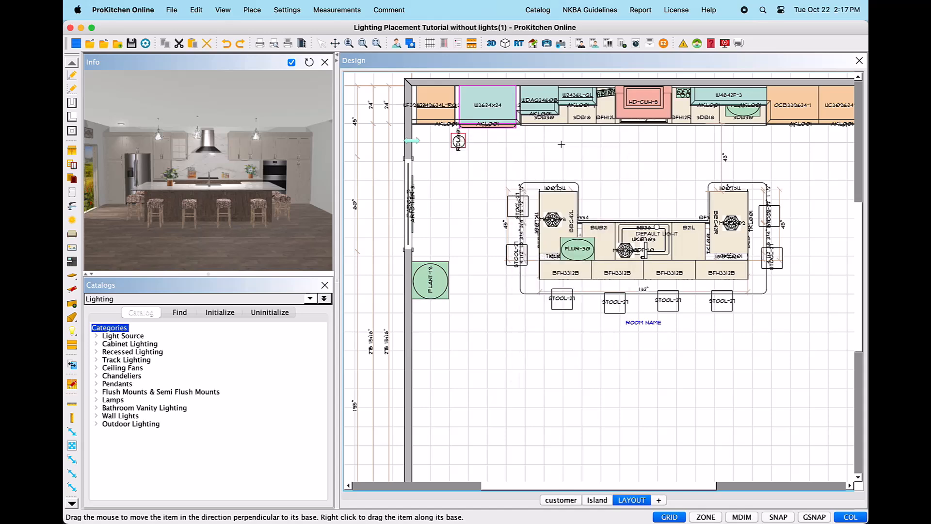
{"action": "left_click", "coordinate": [646, 143]}
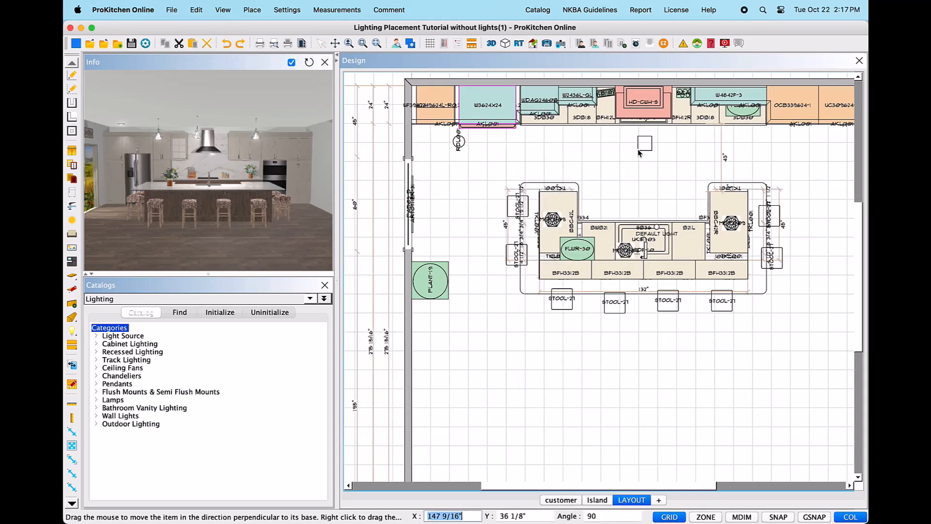
Step: Copy the light by the range hood to the front of the right-hand tall cabinets, at about X 258", Y 35"
{"action": "right_click", "coordinate": [645, 148]}
{"action": "mouse_move", "coordinate": [670, 164]}
{"action": "left_click", "coordinate": [733, 308]}
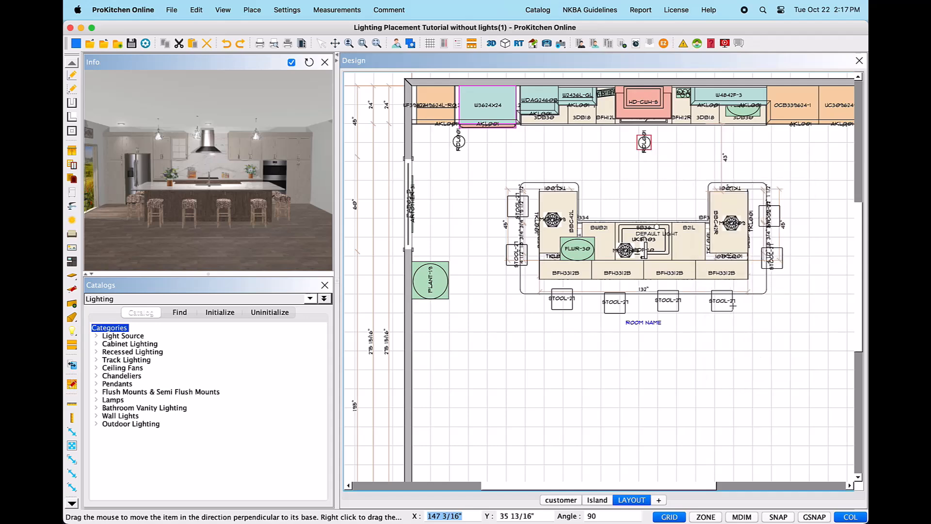
{"action": "scroll", "coordinate": [674, 298], "scroll_direction": "up", "scroll_amount": 1}
{"action": "scroll", "coordinate": [500, 255], "scroll_direction": "down", "scroll_amount": 3}
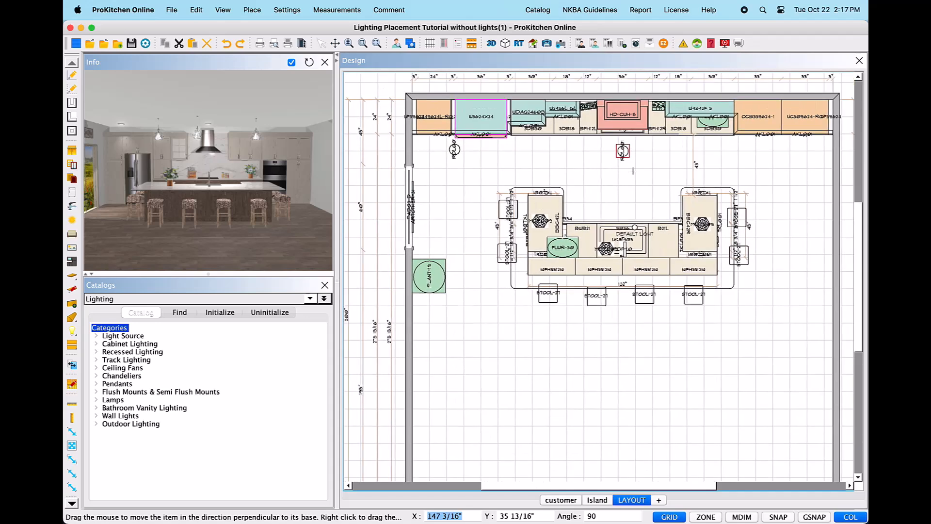
{"action": "left_click", "coordinate": [782, 153]}
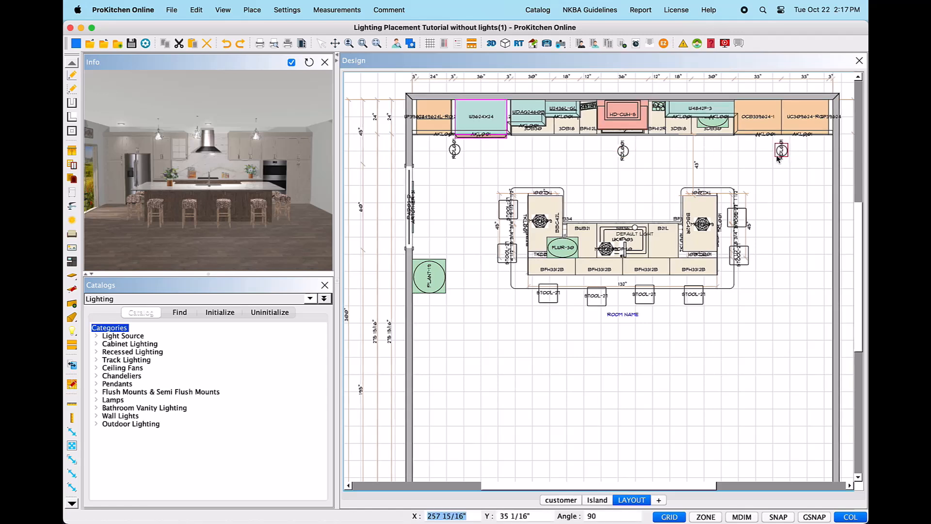
Step: Copy the rightmost recessed light to the gap between it and the hood light, at about X 204", Y 35 7/16"
{"action": "right_click", "coordinate": [782, 152]}
{"action": "mouse_move", "coordinate": [806, 172]}
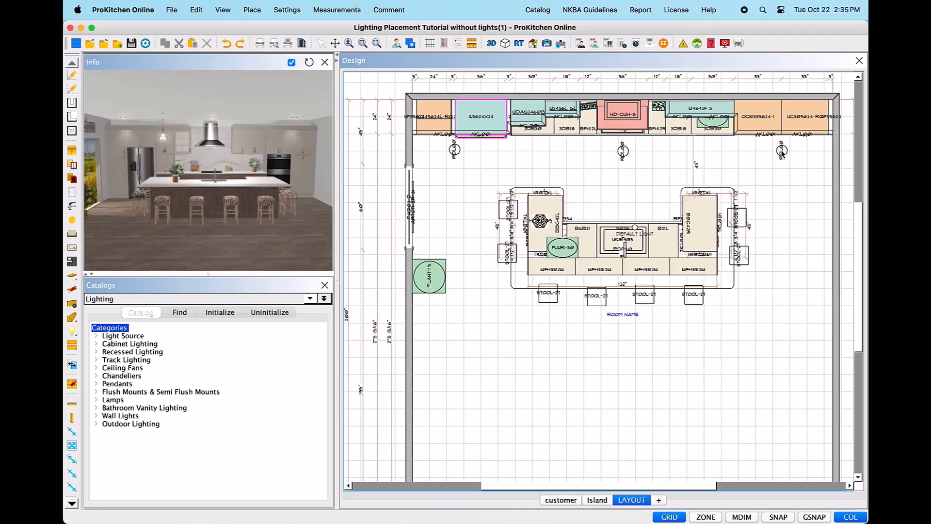
{"action": "right_click", "coordinate": [782, 152]}
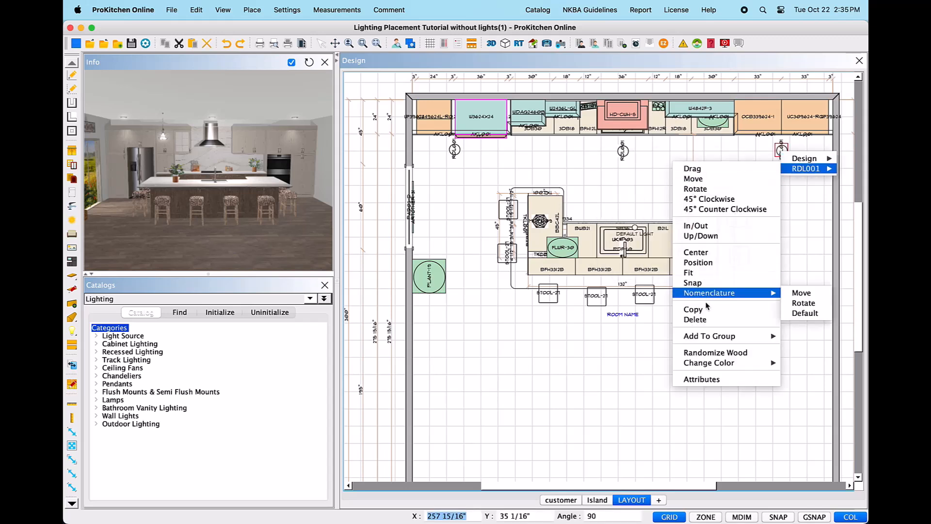
{"action": "left_click", "coordinate": [705, 308]}
{"action": "left_click", "coordinate": [705, 151]}
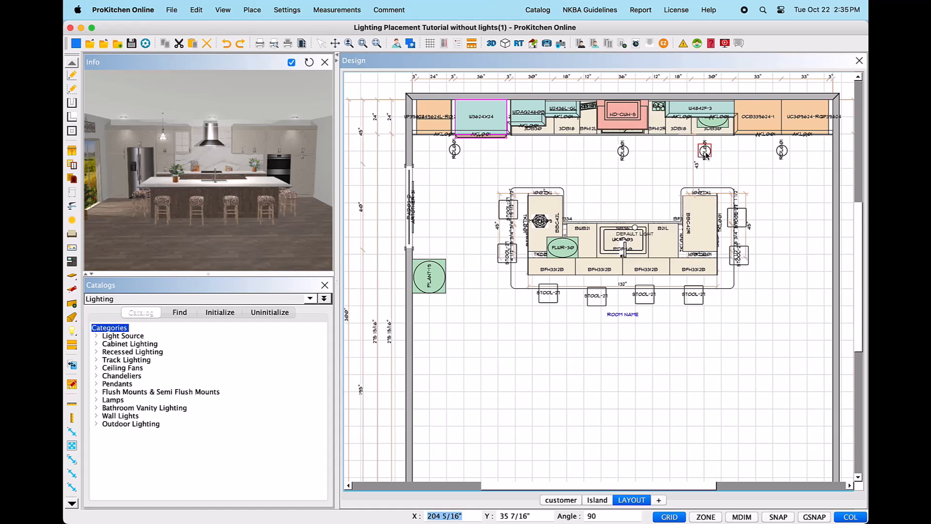
Step: Copy the recessed light to the gap between the refrigerator and hood lights, at about X 93 5/8", Y 35"
{"action": "right_click", "coordinate": [705, 155]}
{"action": "left_click", "coordinate": [615, 311]}
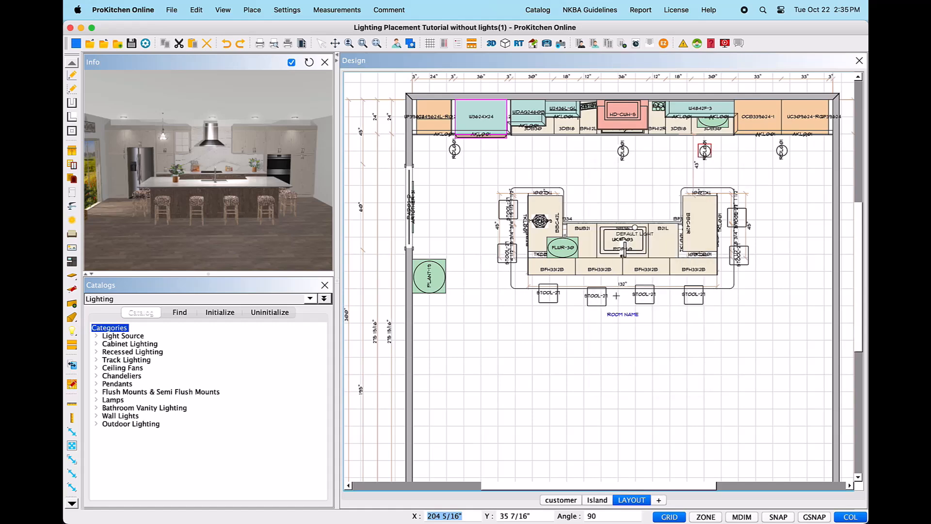
{"action": "left_click", "coordinate": [541, 159]}
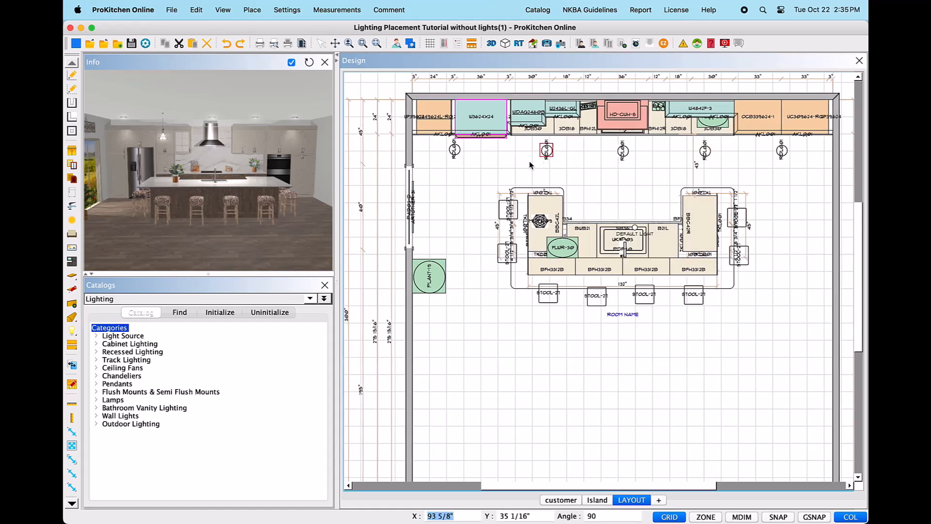
{"action": "left_click", "coordinate": [530, 166]}
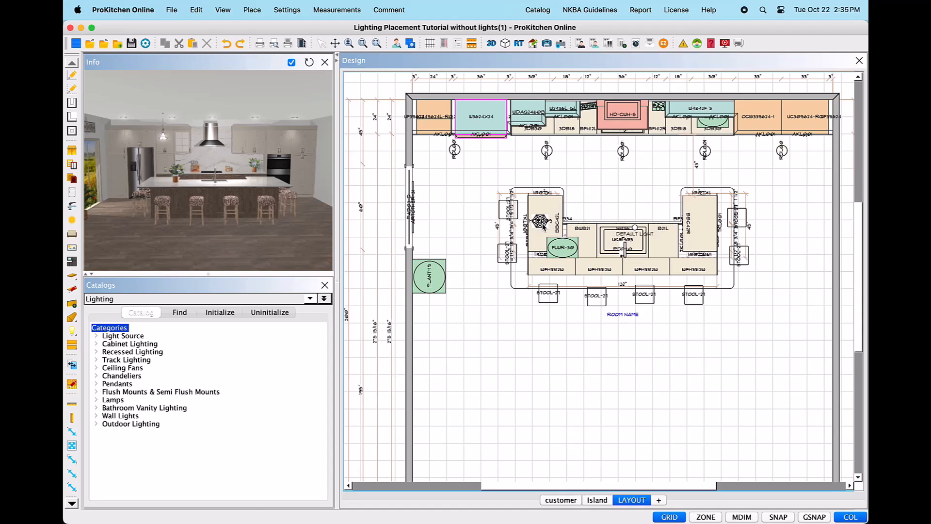
Step: Set the height of the MCP009 pendant over the island's left arm to 43 inches and open its light settings
{"action": "left_click", "coordinate": [540, 225]}
{"action": "right_click", "coordinate": [542, 228]}
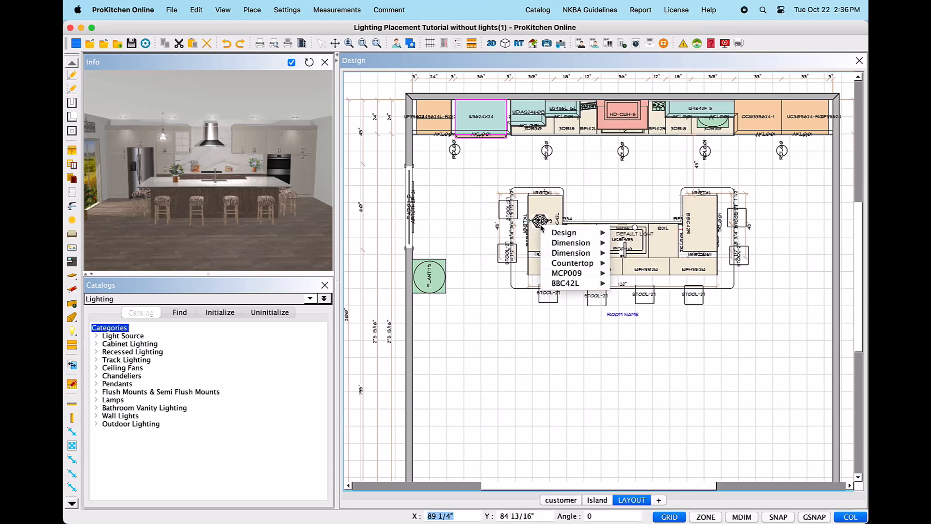
{"action": "mouse_move", "coordinate": [551, 246]}
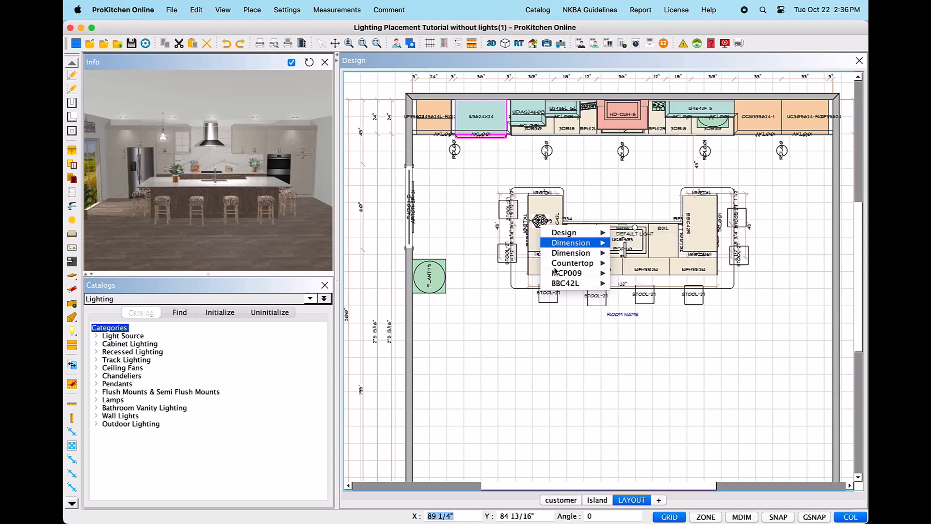
{"action": "mouse_move", "coordinate": [559, 274]}
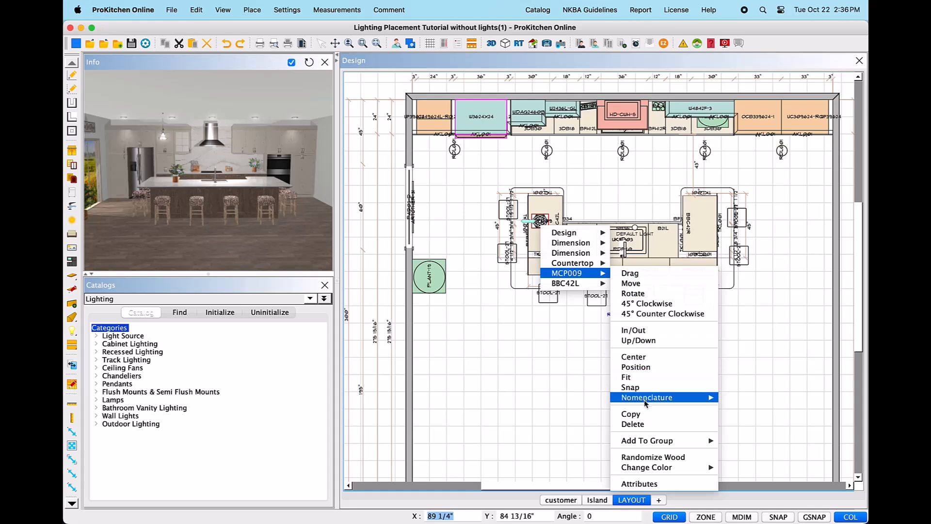
{"action": "left_click", "coordinate": [665, 485]}
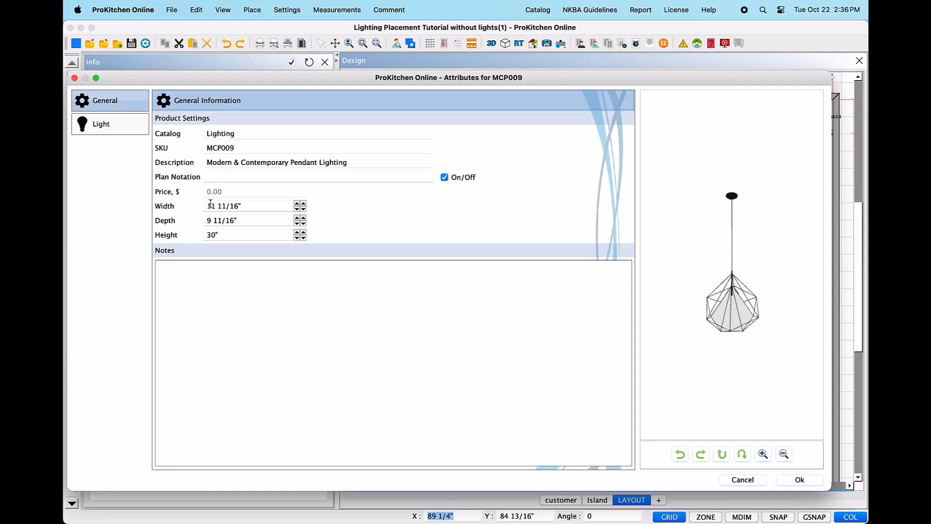
{"action": "left_click_drag", "start_coordinate": [248, 219], "coordinate": [206, 233]}
{"action": "type", "text": "43"}
{"action": "key", "text": "Tab"}
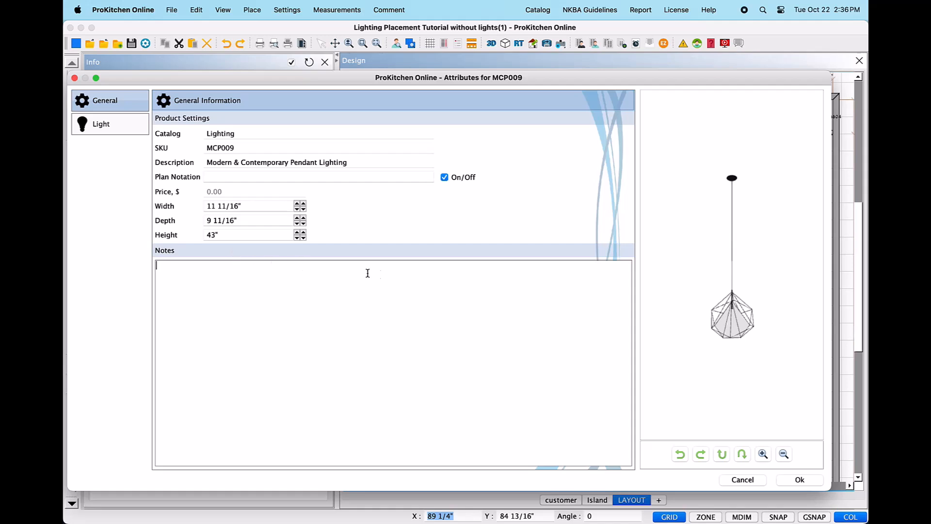
{"action": "left_click", "coordinate": [122, 125]}
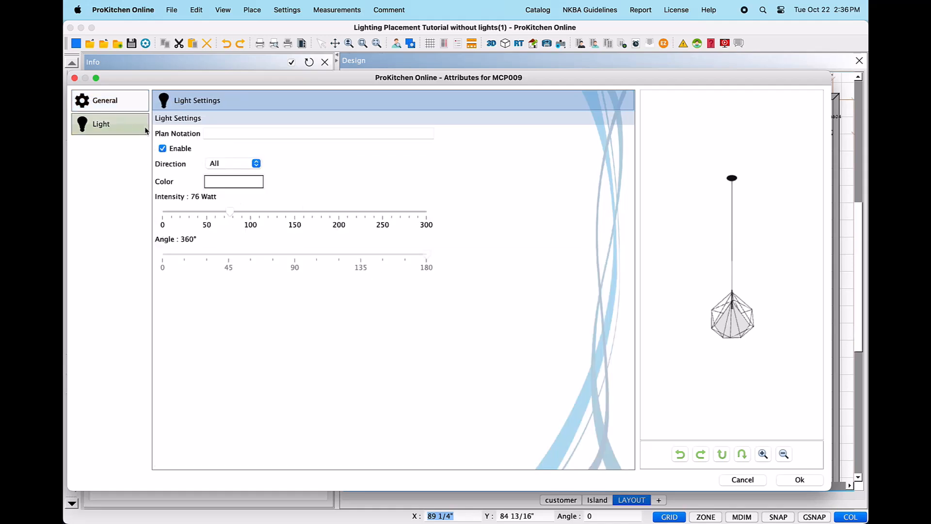
Step: Review the pendant's enable, direction, color and intensity options and accept its attributes
{"action": "left_click", "coordinate": [163, 149]}
{"action": "left_click", "coordinate": [162, 149]}
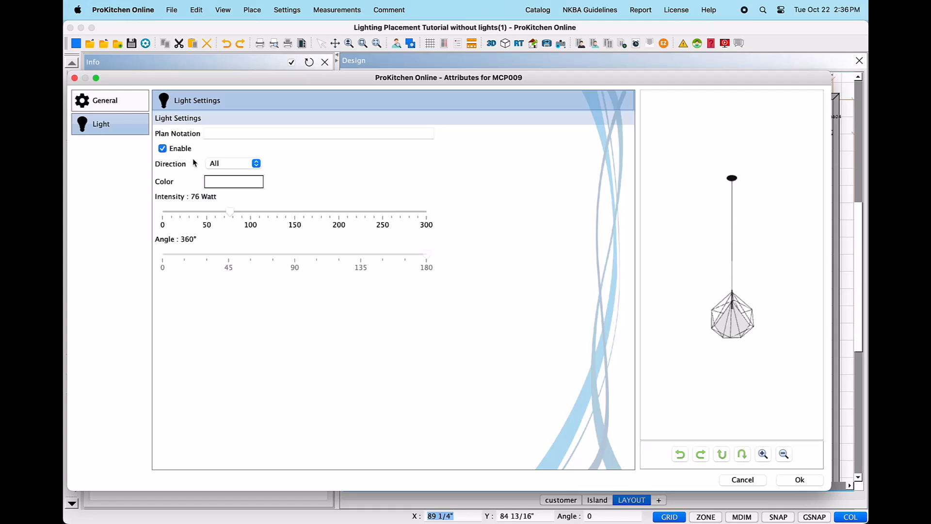
{"action": "left_click", "coordinate": [256, 165]}
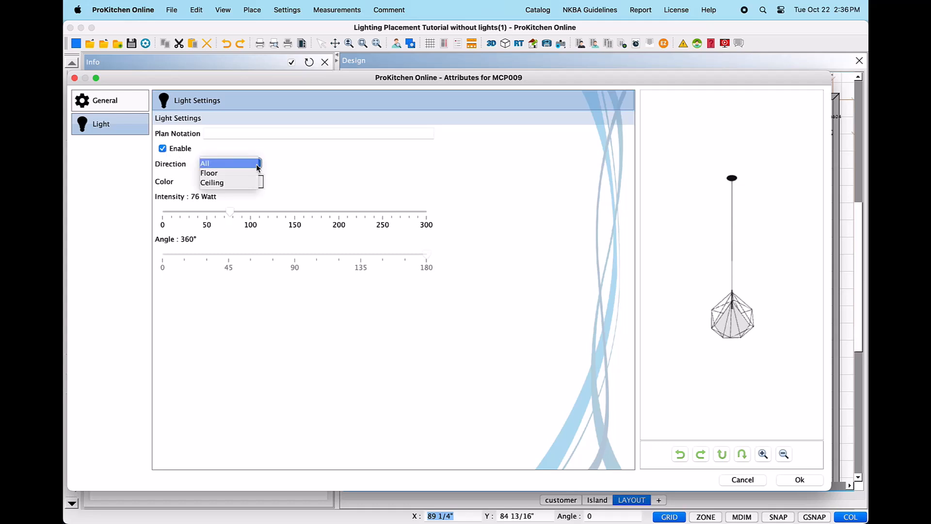
{"action": "left_click", "coordinate": [257, 166]}
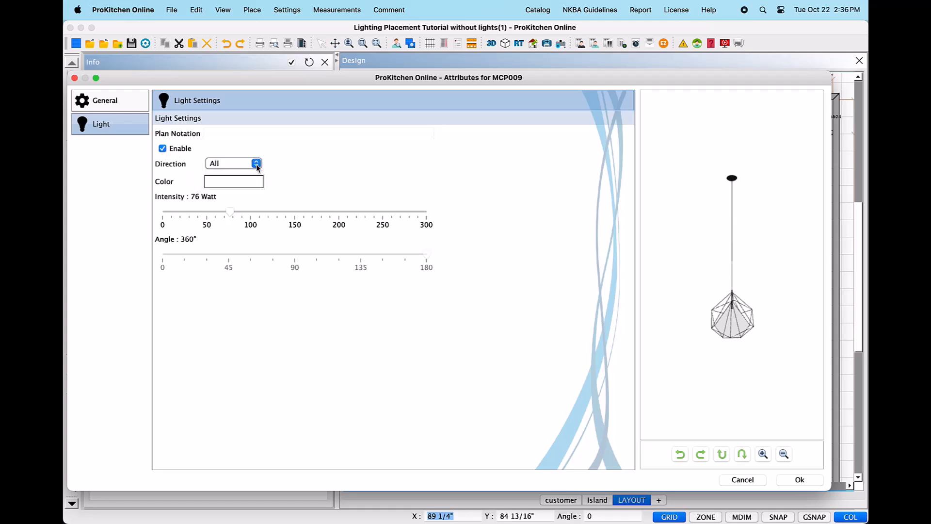
{"action": "left_click", "coordinate": [239, 182]}
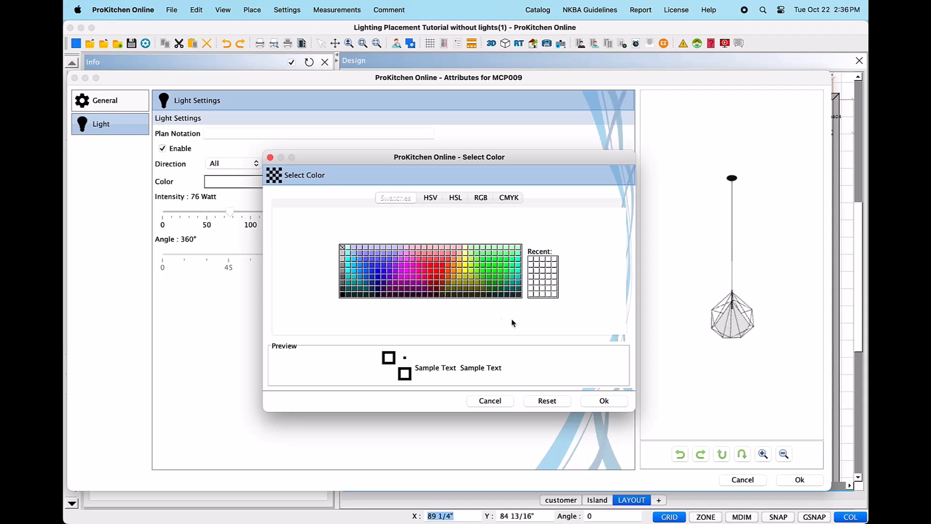
{"action": "left_click", "coordinate": [490, 401]}
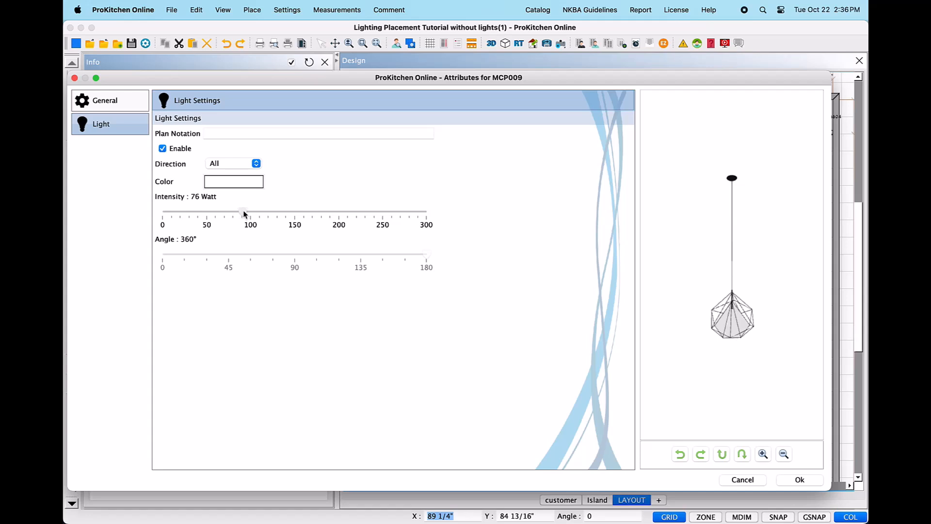
{"action": "left_click_drag", "start_coordinate": [253, 213], "coordinate": [232, 215]}
{"action": "left_click", "coordinate": [812, 481]}
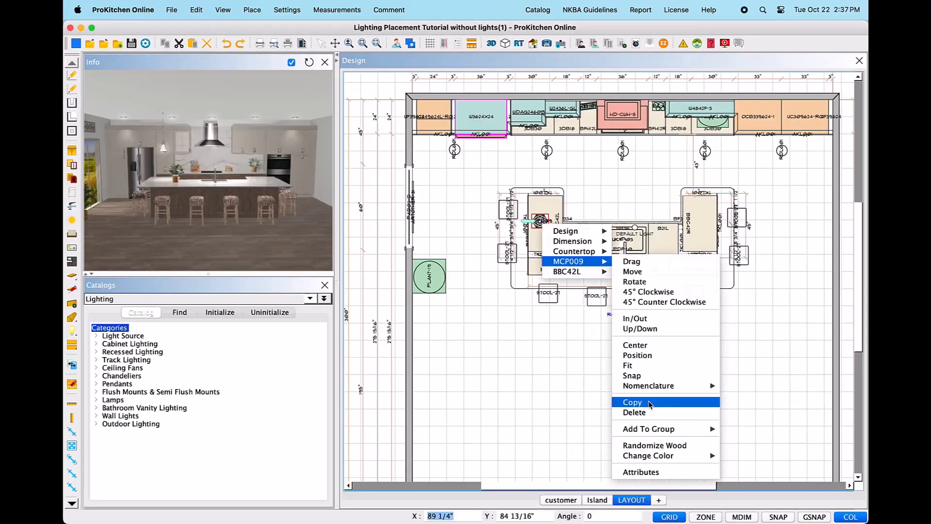
Step: Copy the pendant to the island's right arm at about X 204 1/8", Y 85 1/16", and again near the sink at about X 134 7/8", Y 104 7/16"
{"action": "left_click", "coordinate": [650, 403]}
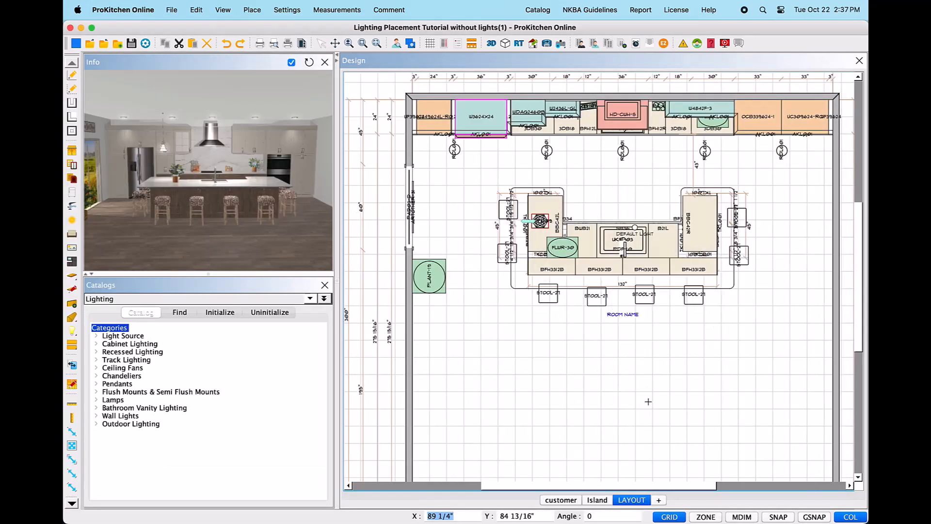
{"action": "left_click", "coordinate": [703, 222]}
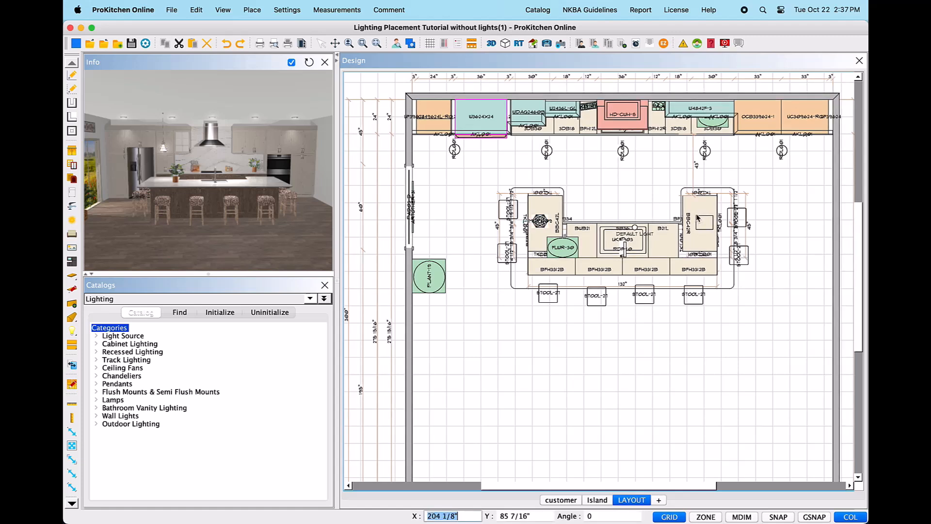
{"action": "right_click", "coordinate": [700, 224]}
{"action": "mouse_move", "coordinate": [726, 270]}
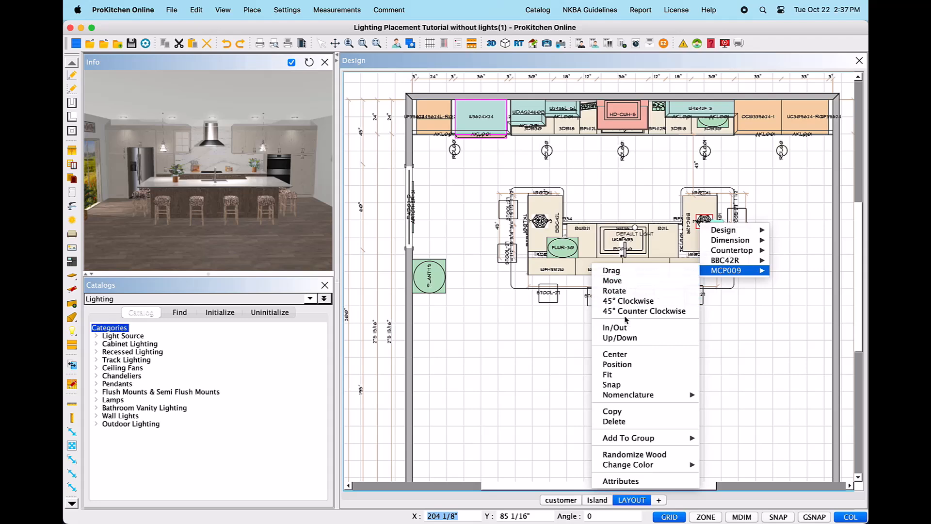
{"action": "left_click", "coordinate": [626, 411]}
{"action": "left_click", "coordinate": [605, 249]}
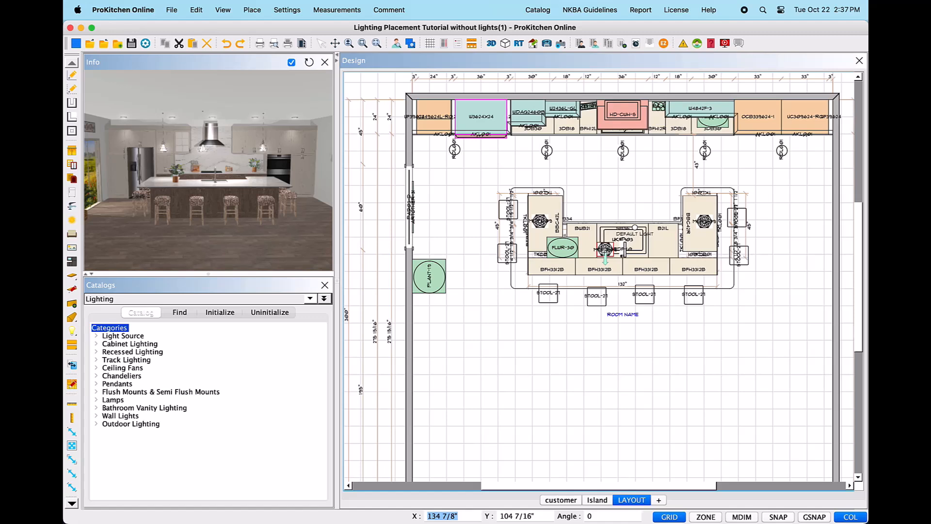
Step: Center the pendant near the island sink between the two island arms, at X 147", Y 104 7/16"
{"action": "right_click", "coordinate": [605, 253]}
{"action": "mouse_move", "coordinate": [643, 291]}
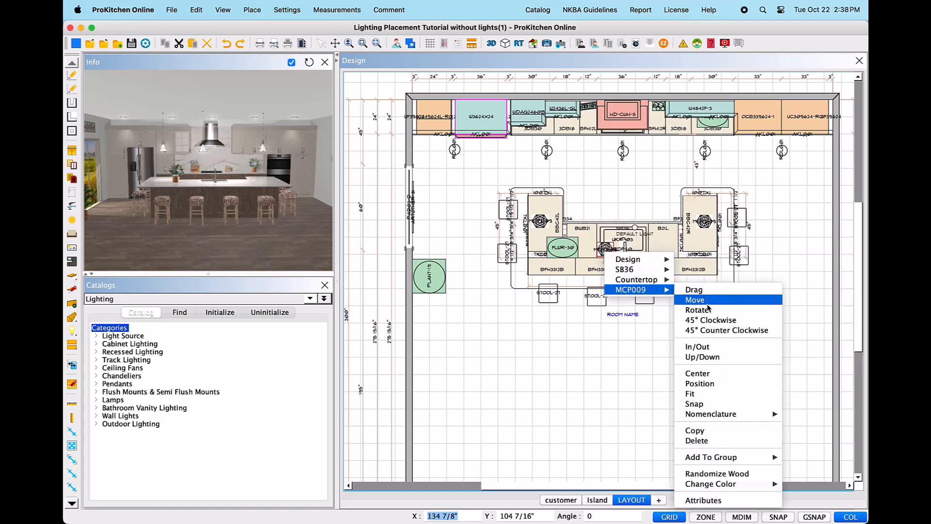
{"action": "left_click", "coordinate": [701, 372]}
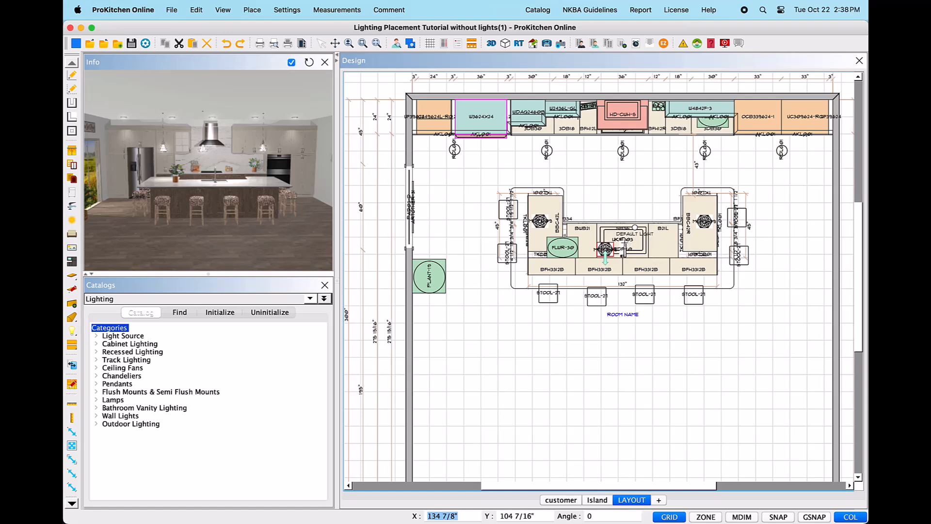
{"action": "left_click_drag", "start_coordinate": [612, 245], "coordinate": [631, 244]}
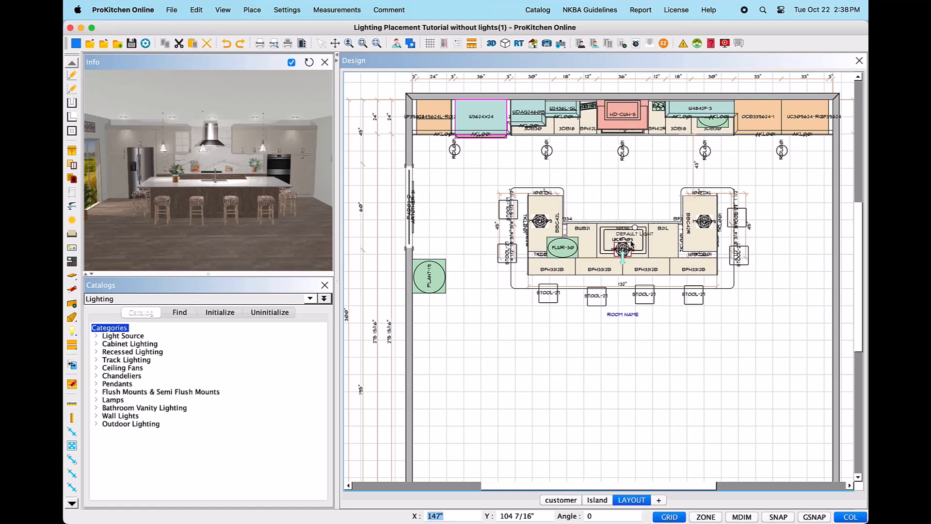
{"action": "left_click", "coordinate": [611, 361]}
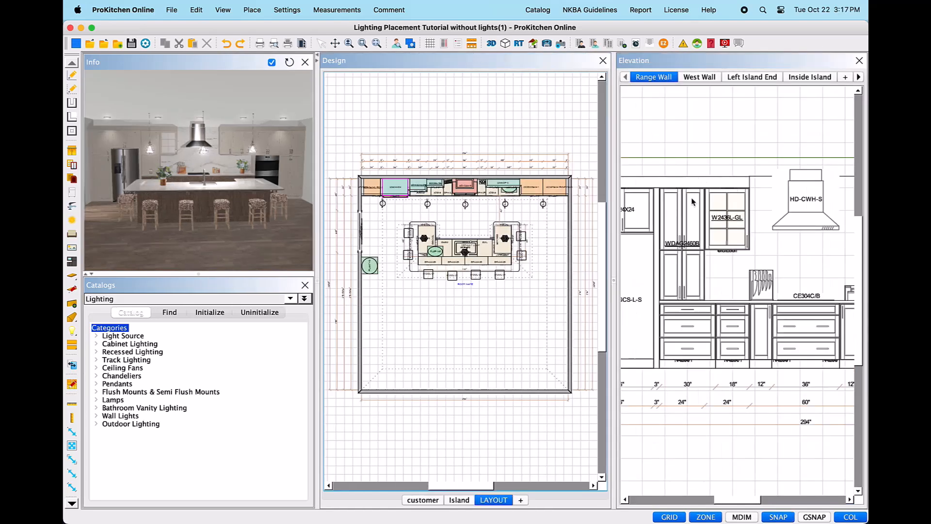
Step: Open the lighting settings of the W2436L-GL glass-door wall cabinet in the Range Wall elevation
{"action": "left_click", "coordinate": [722, 239]}
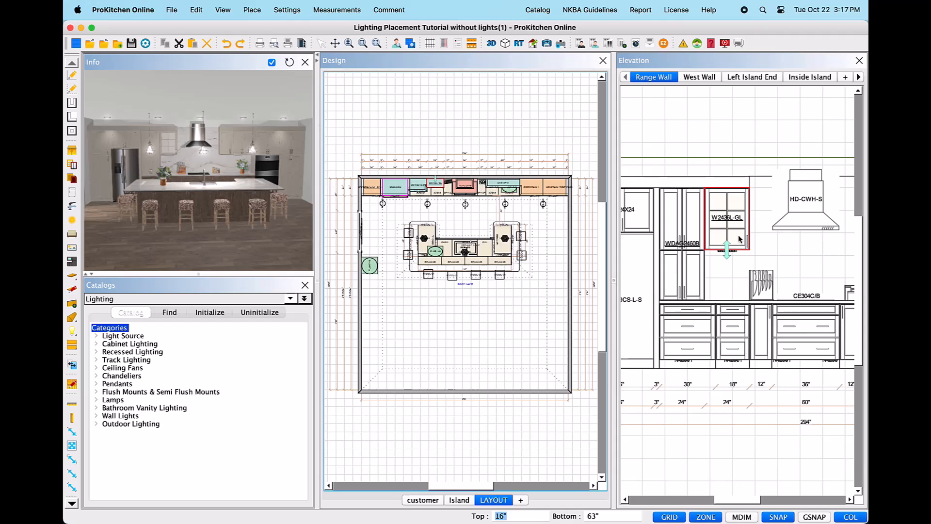
{"action": "right_click", "coordinate": [740, 238]}
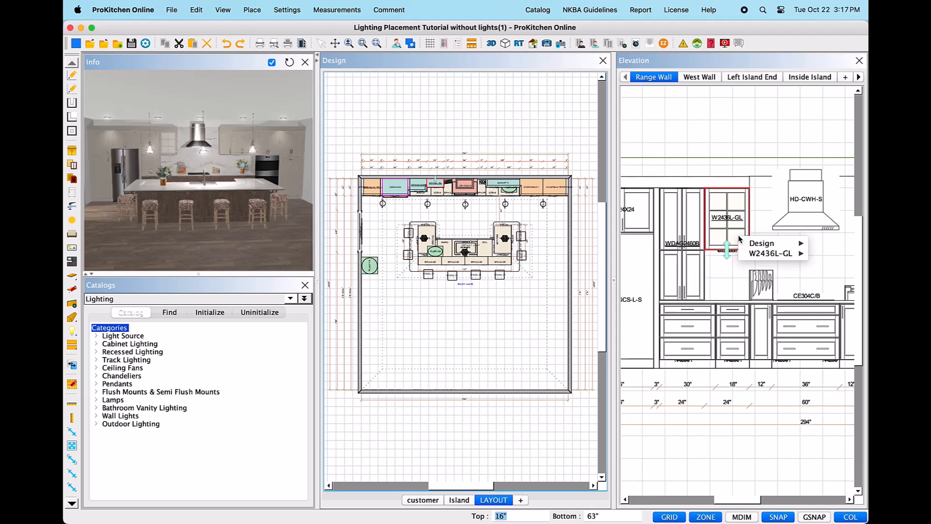
{"action": "mouse_move", "coordinate": [748, 256]}
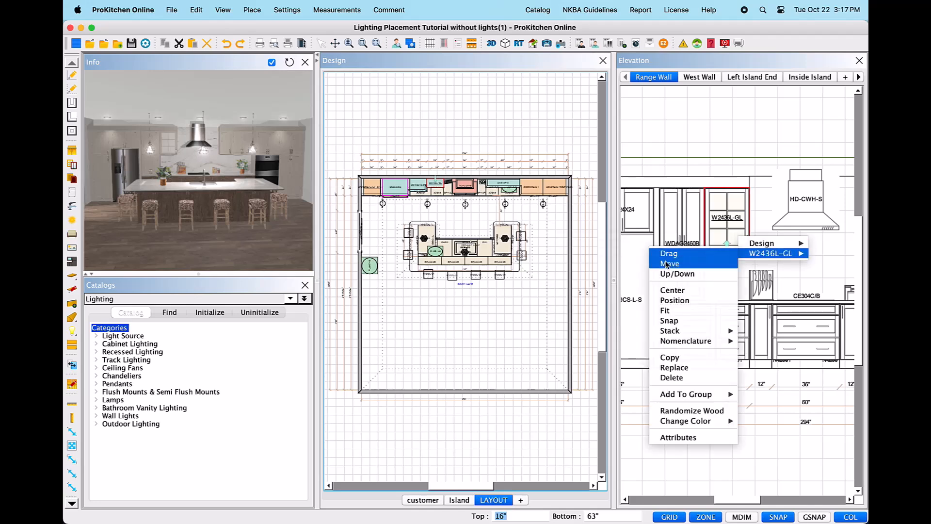
{"action": "left_click", "coordinate": [679, 439]}
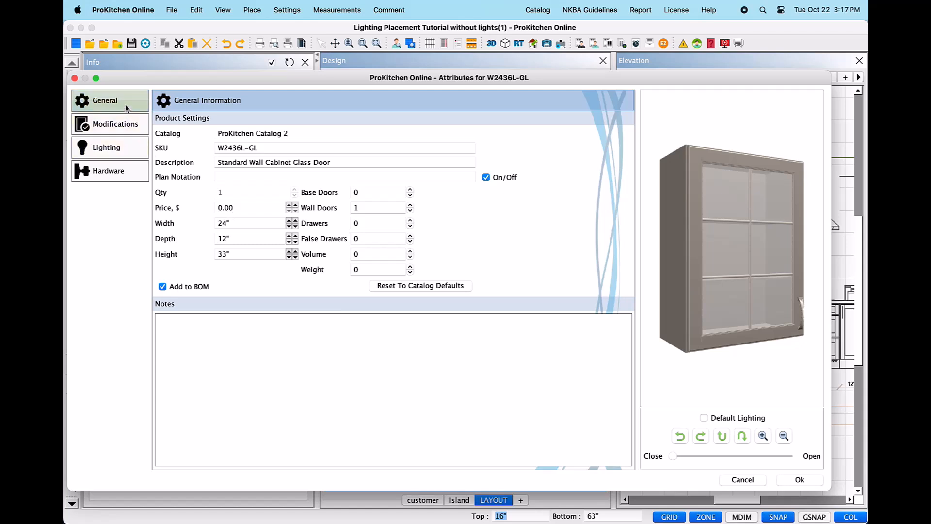
{"action": "left_click", "coordinate": [108, 147]}
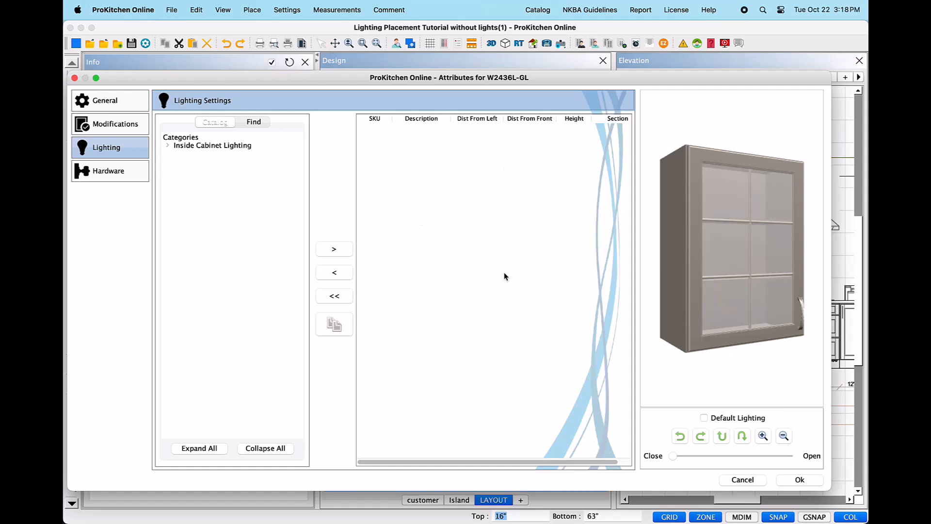
Step: Add a UCL008 Profile Surface Mount LED light to each of the glass cabinet's three sections
{"action": "left_click", "coordinate": [168, 147]}
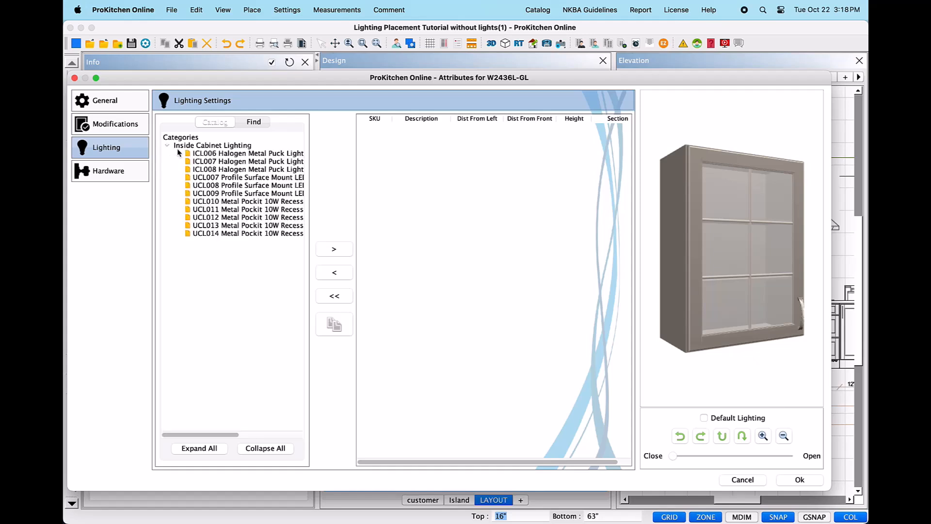
{"action": "mouse_move", "coordinate": [210, 156]}
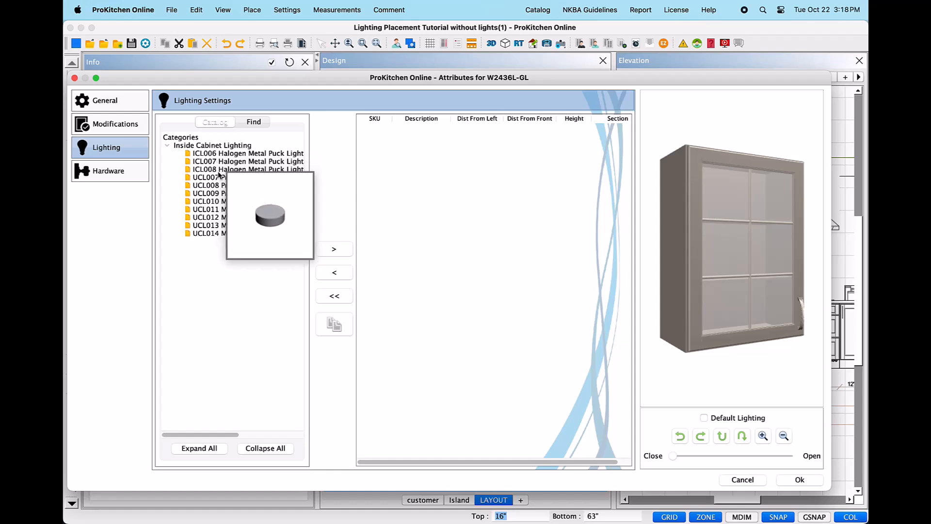
{"action": "mouse_move", "coordinate": [221, 194]}
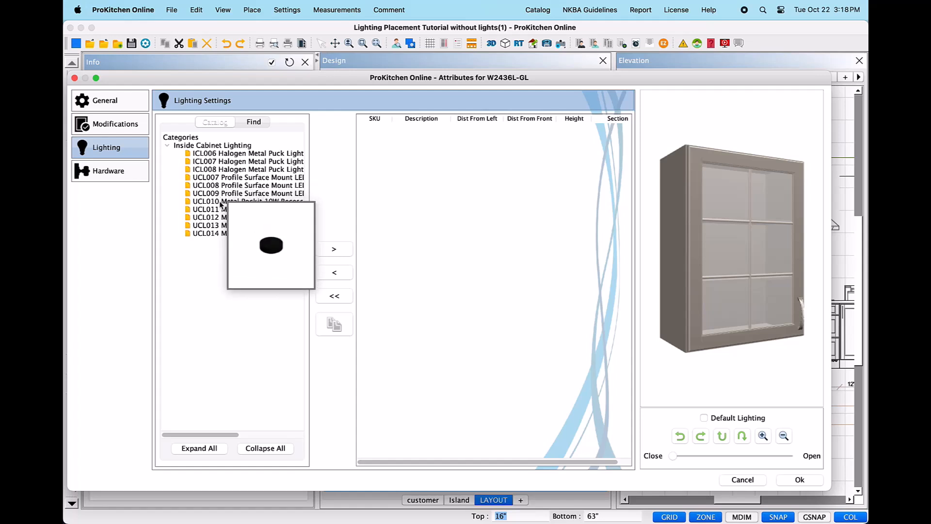
{"action": "left_click", "coordinate": [223, 187]}
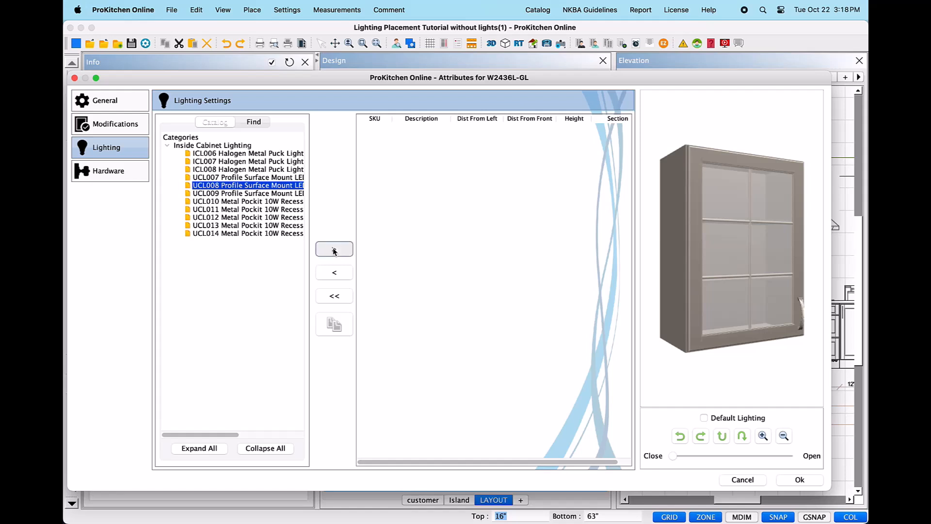
{"action": "left_click", "coordinate": [335, 249]}
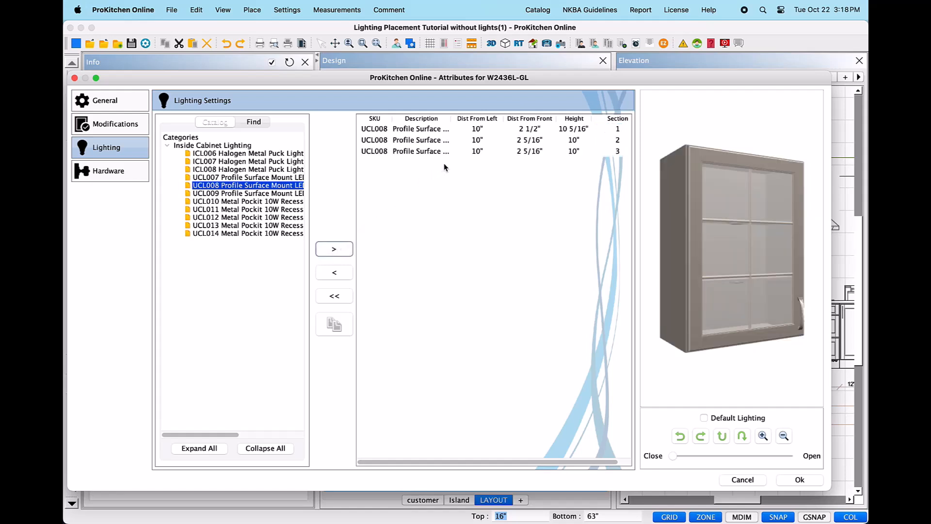
Step: Set the height of the UCL008 light in cabinet section 1 to 10 inches
{"action": "left_click", "coordinate": [745, 244]}
{"action": "left_click_drag", "start_coordinate": [744, 240], "coordinate": [736, 204]}
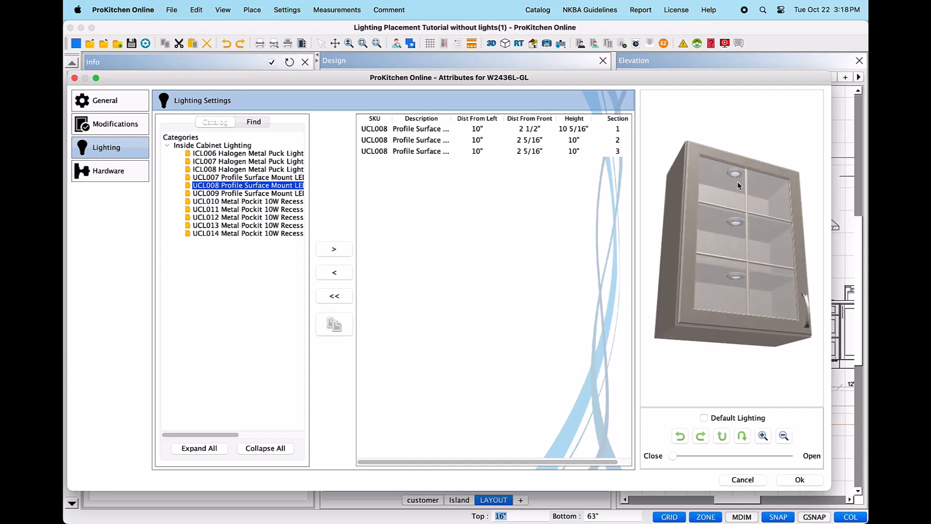
{"action": "left_click", "coordinate": [735, 293]}
{"action": "left_click", "coordinate": [736, 290]}
{"action": "mouse_move", "coordinate": [736, 290]}
{"action": "left_mouse_down"}
{"action": "mouse_move", "coordinate": [722, 280]}
{"action": "mouse_move", "coordinate": [730, 280]}
{"action": "left_mouse_up"}
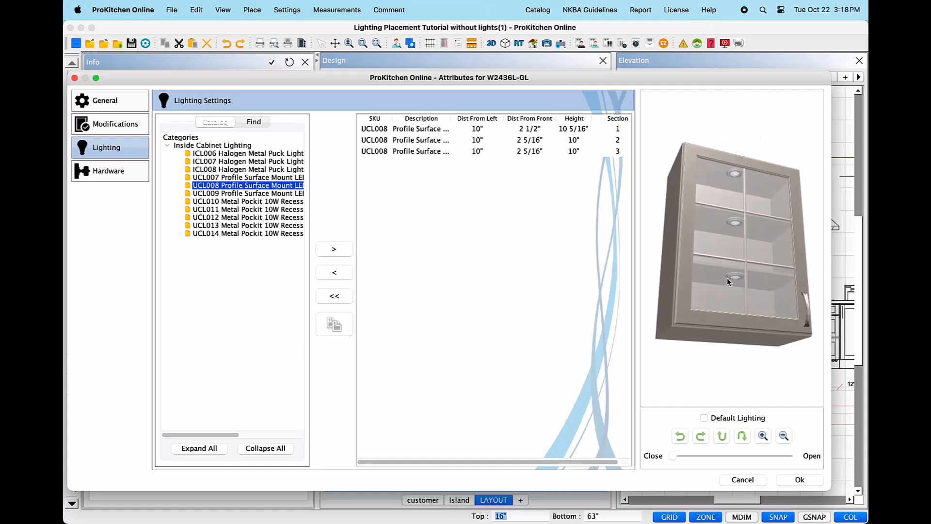
{"action": "left_click", "coordinate": [395, 130]}
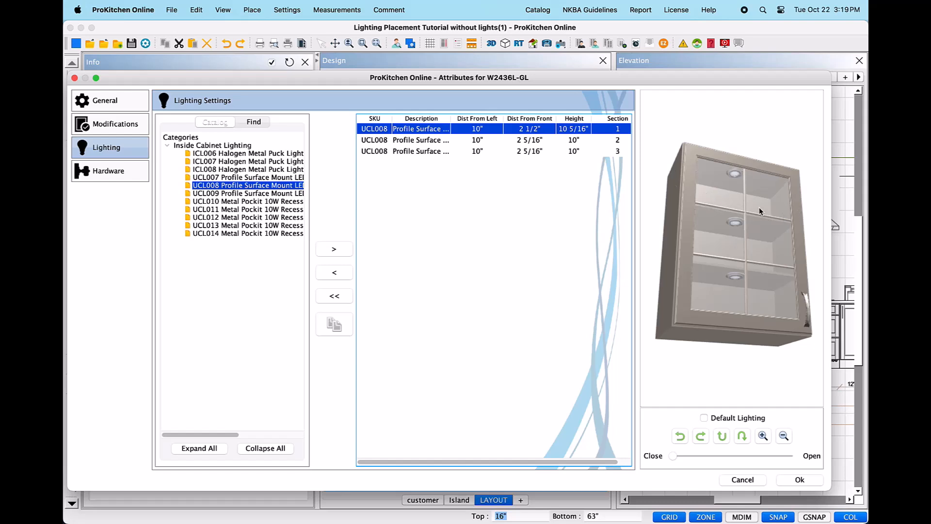
{"action": "double_click", "coordinate": [480, 131]}
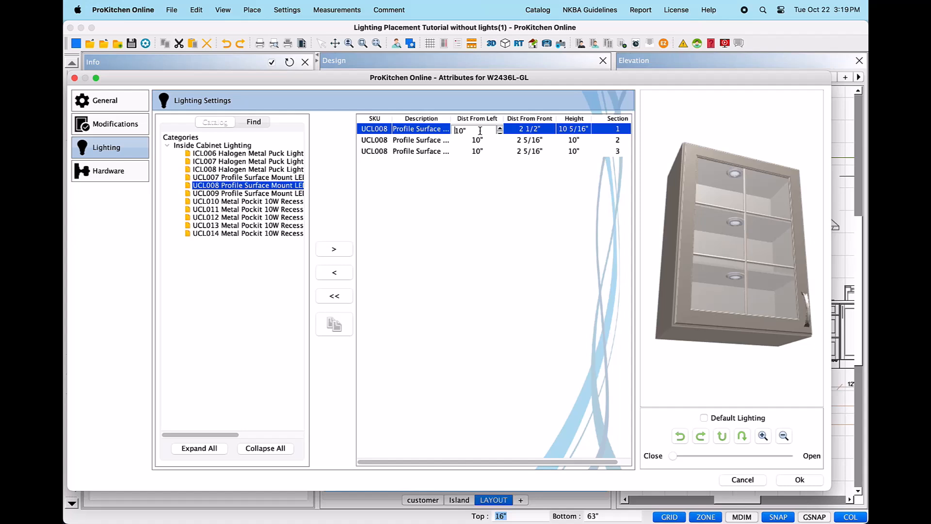
{"action": "double_click", "coordinate": [516, 131]}
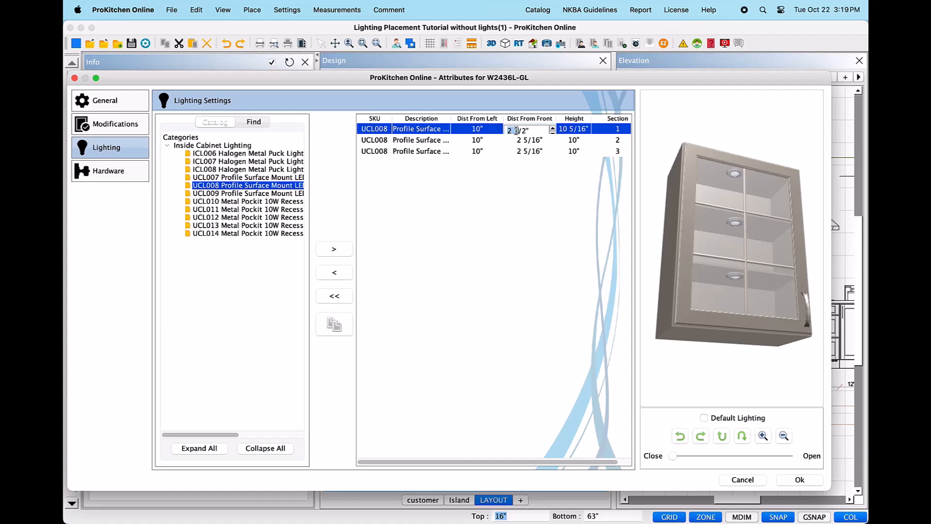
{"action": "double_click", "coordinate": [576, 130]}
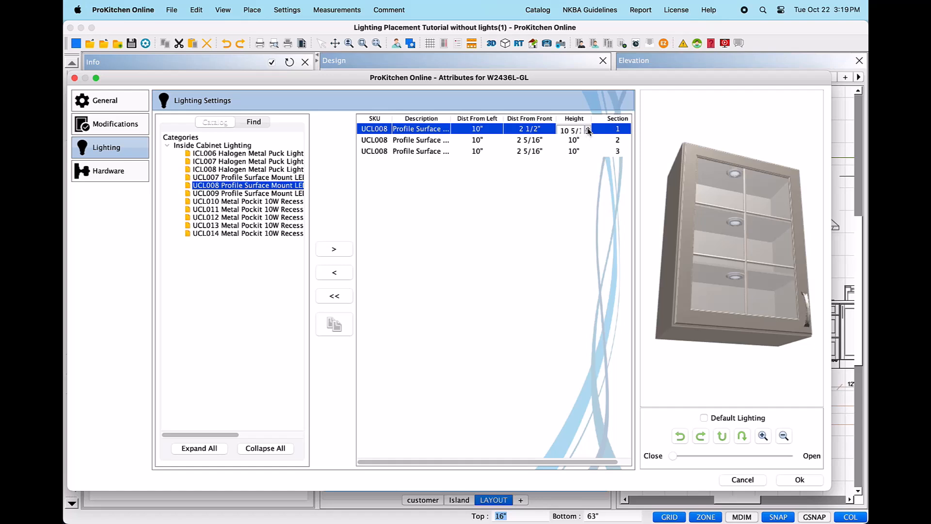
{"action": "left_click", "coordinate": [588, 128]}
{"action": "left_click", "coordinate": [588, 132]}
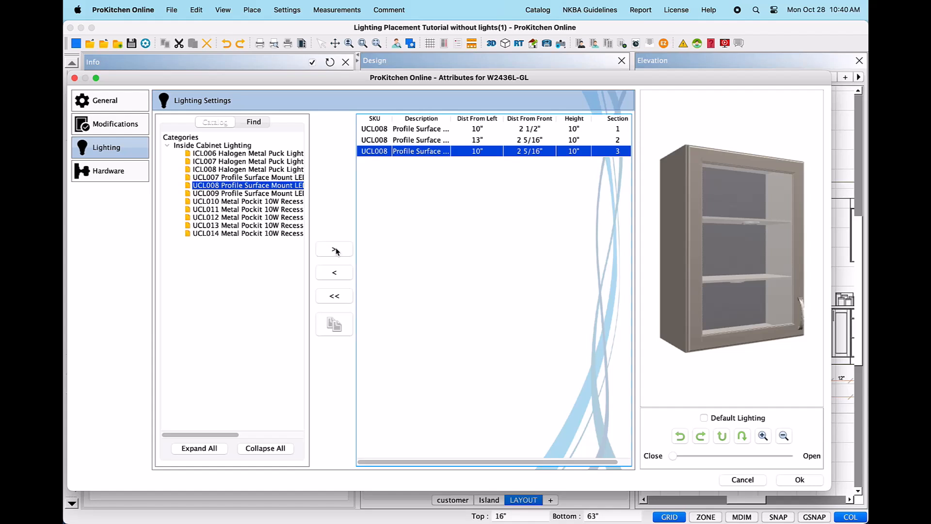
Step: Add a fourth UCL008 light to the glass cabinet and assign it to section 2
{"action": "left_click", "coordinate": [334, 249]}
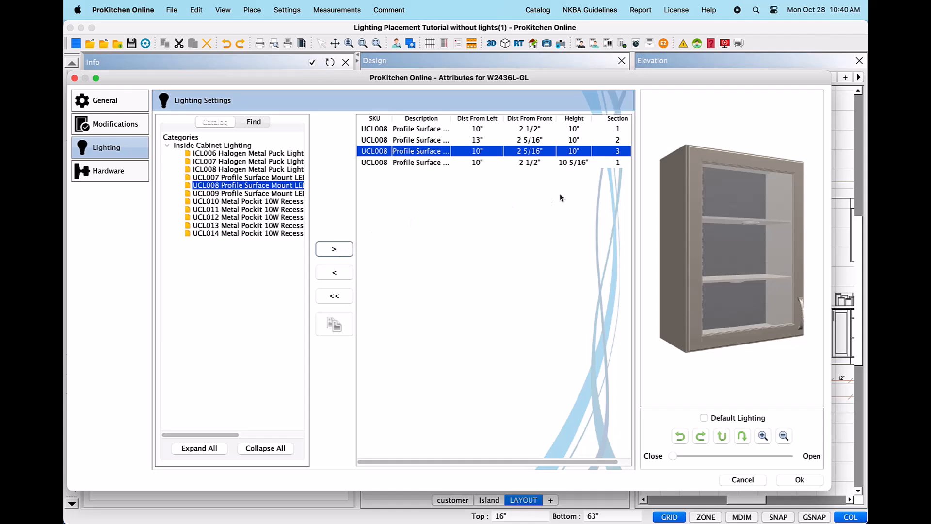
{"action": "left_click", "coordinate": [618, 165]}
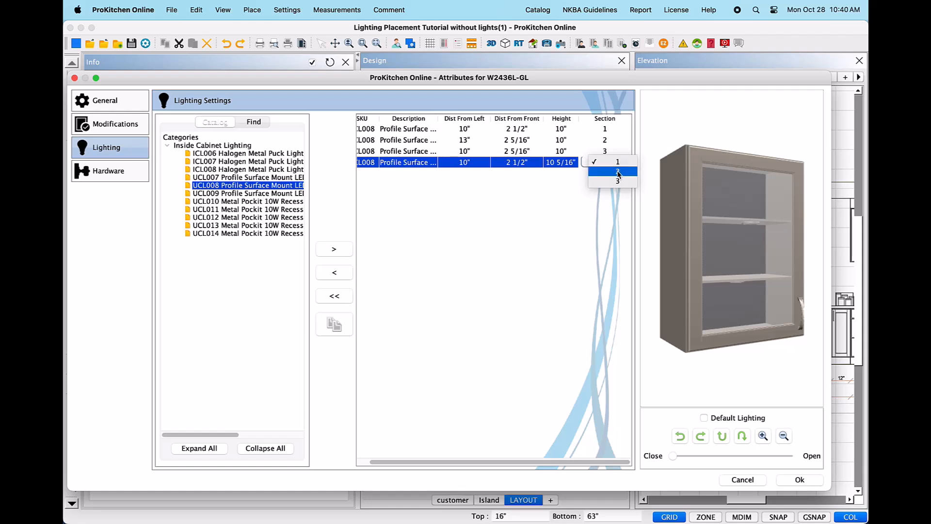
{"action": "left_click", "coordinate": [618, 171]}
Step: Set the fourth light's distance from the left to 6 inches and check the light layout from below in the cabinet preview
{"action": "left_click", "coordinate": [482, 164]}
{"action": "left_click", "coordinate": [487, 166]}
{"action": "left_click", "coordinate": [487, 166]}
{"action": "left_click", "coordinate": [487, 167]}
{"action": "left_click", "coordinate": [487, 166]}
{"action": "left_click", "coordinate": [487, 167]}
{"action": "left_click", "coordinate": [487, 166]}
{"action": "left_click", "coordinate": [487, 167]}
{"action": "left_click", "coordinate": [487, 166]}
{"action": "left_click", "coordinate": [486, 166]}
{"action": "left_click", "coordinate": [486, 166]}
{"action": "left_click", "coordinate": [501, 164]}
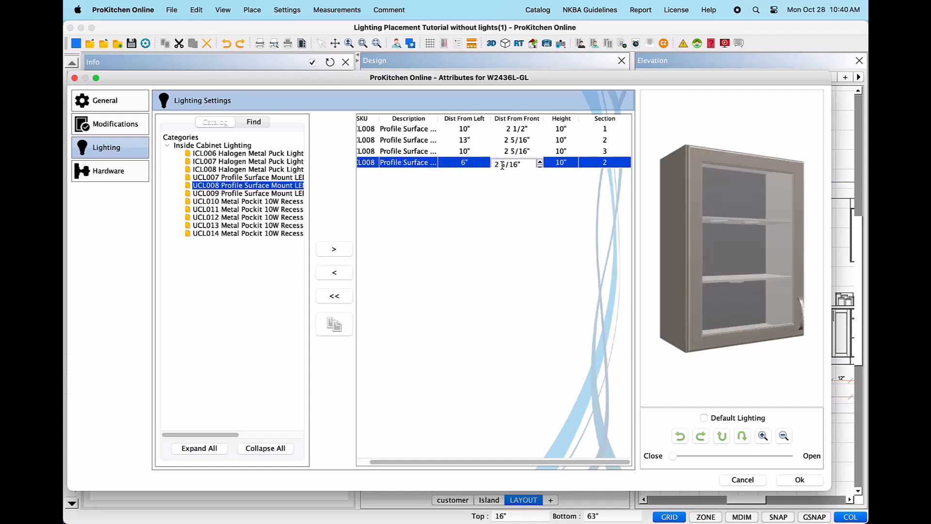
{"action": "left_click_drag", "start_coordinate": [744, 373], "coordinate": [722, 342]}
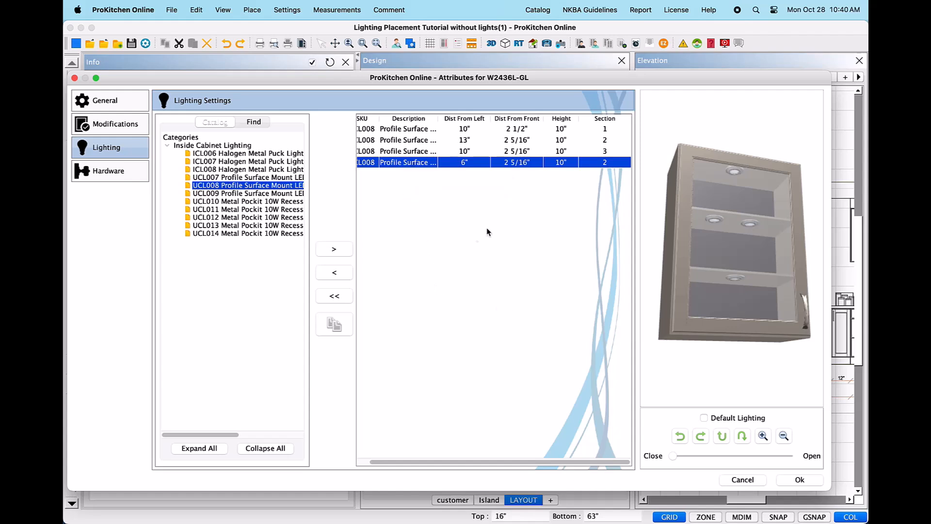
Step: Remove the fourth light from the glass cabinet, clear all its remaining lights and accept the cabinet's attributes
{"action": "left_click", "coordinate": [333, 274]}
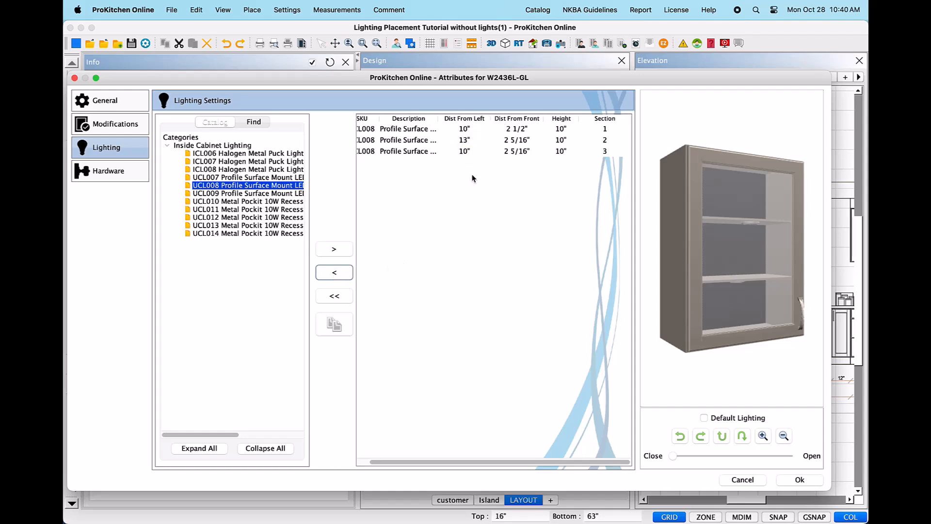
{"action": "left_click", "coordinate": [332, 298]}
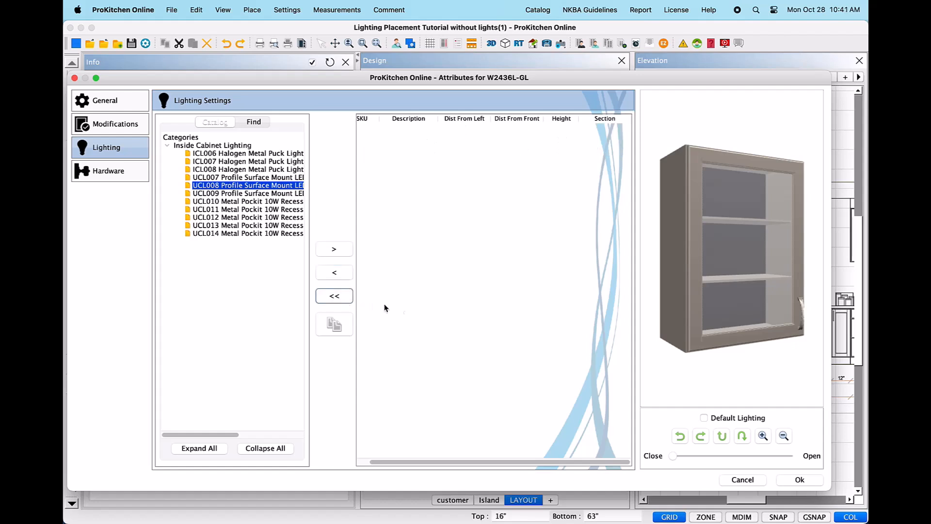
{"action": "left_click", "coordinate": [800, 480]}
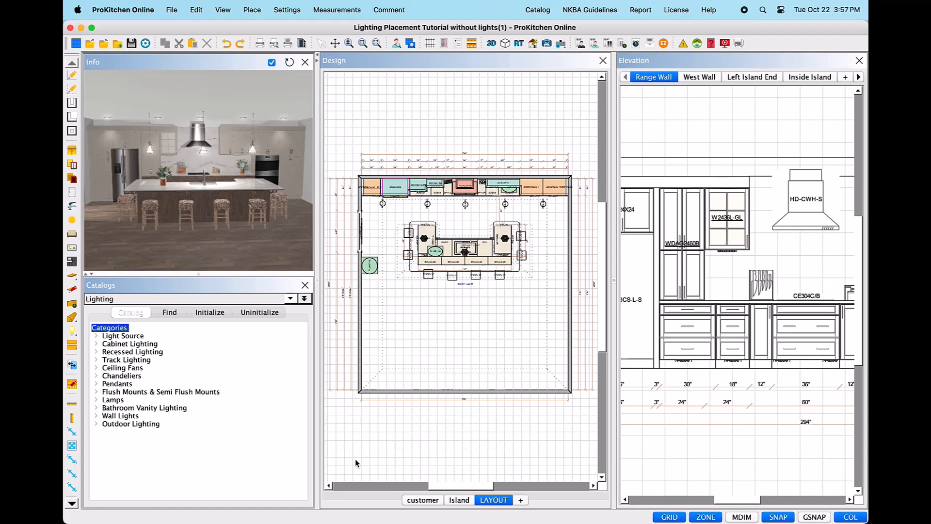
Step: Close the elevation view and open the Molding Lighting page of the design settings
{"action": "left_click", "coordinate": [859, 61]}
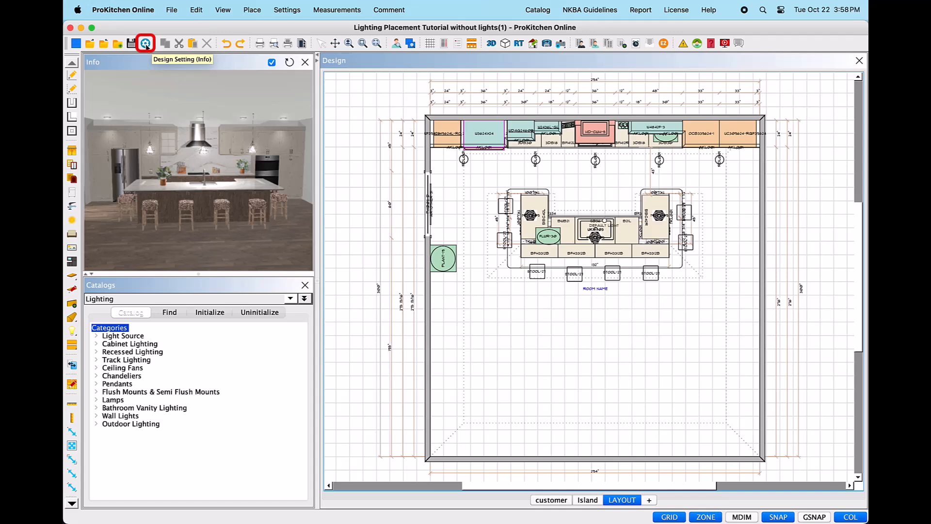
{"action": "left_click", "coordinate": [282, 10]}
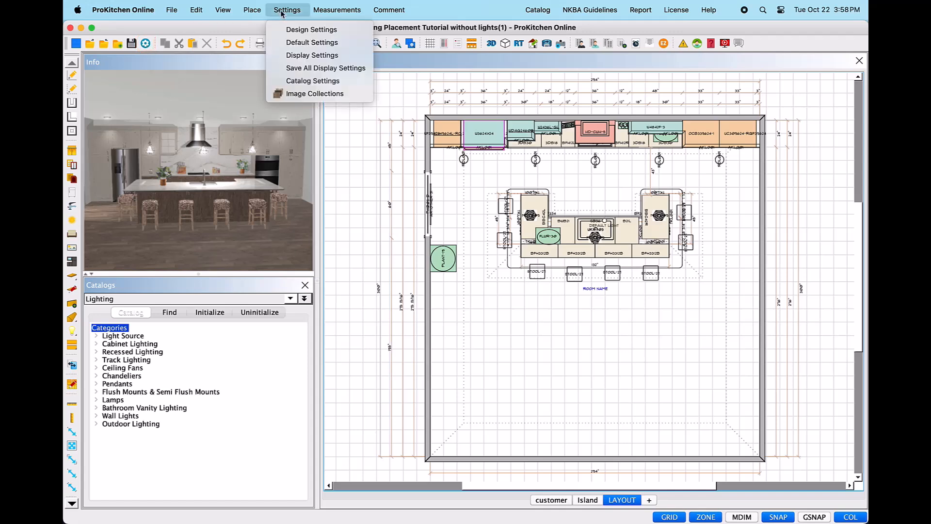
{"action": "left_click", "coordinate": [298, 30]}
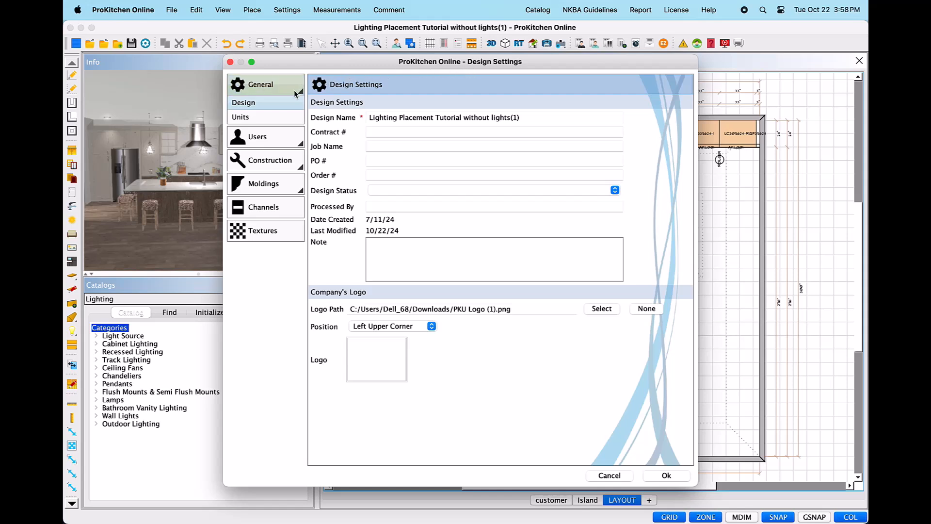
{"action": "left_click", "coordinate": [287, 188]}
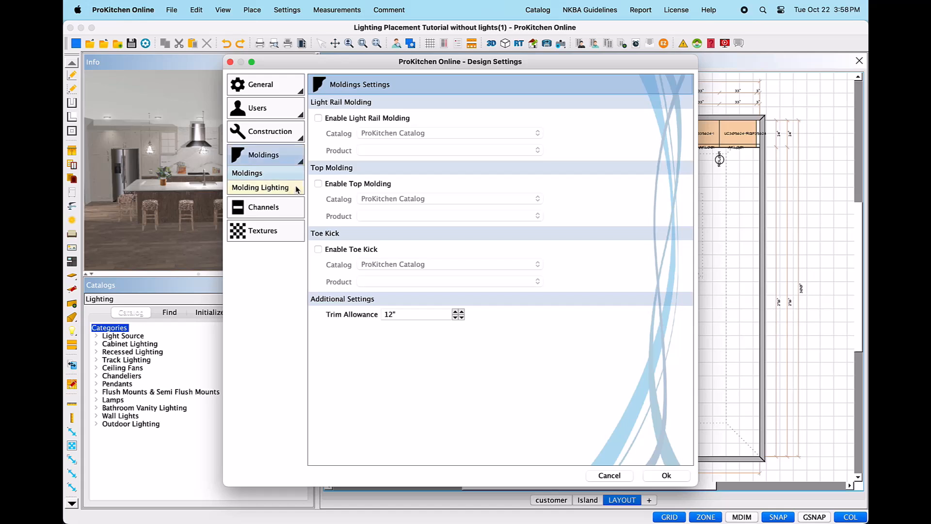
{"action": "left_click", "coordinate": [297, 189]}
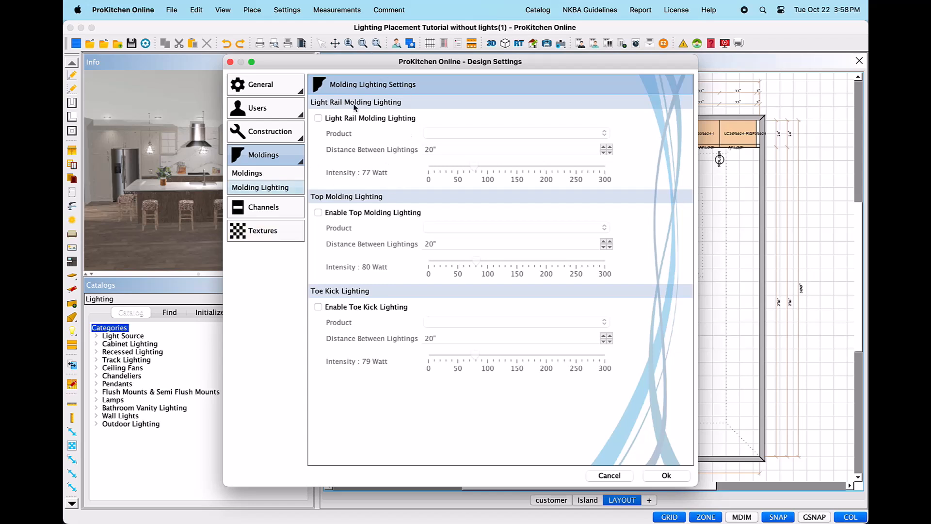
Step: Enable light rail molding lighting with the UCL004 Linkable T5 Fluorescent Cabinet Light
{"action": "left_click", "coordinate": [318, 118]}
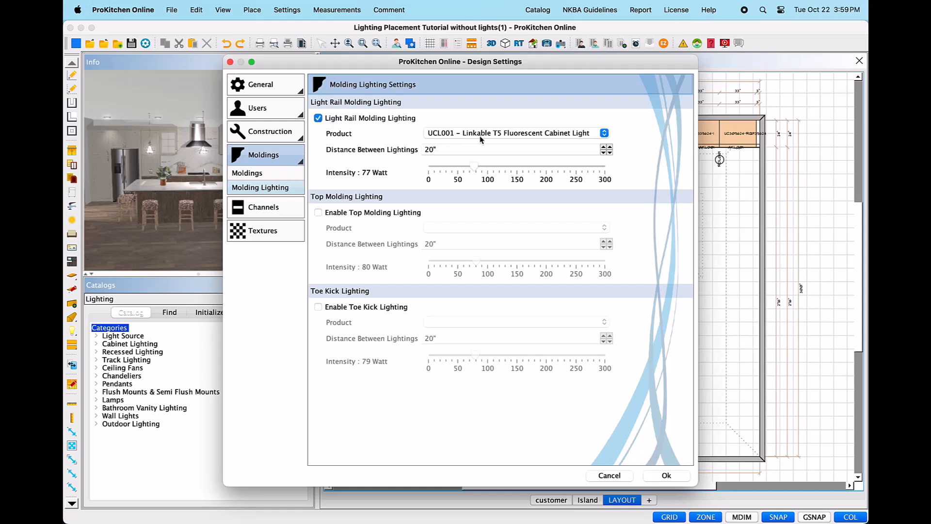
{"action": "left_click", "coordinate": [603, 134]}
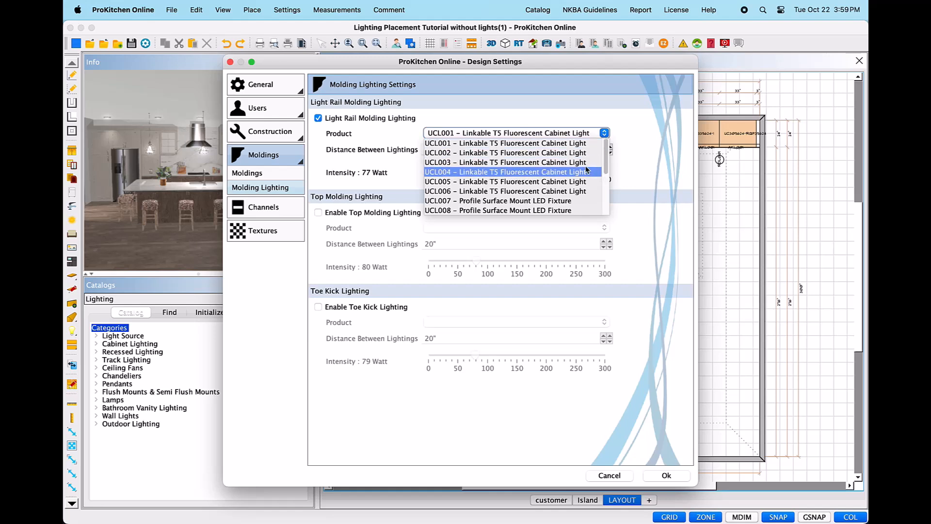
{"action": "left_click", "coordinate": [588, 143]}
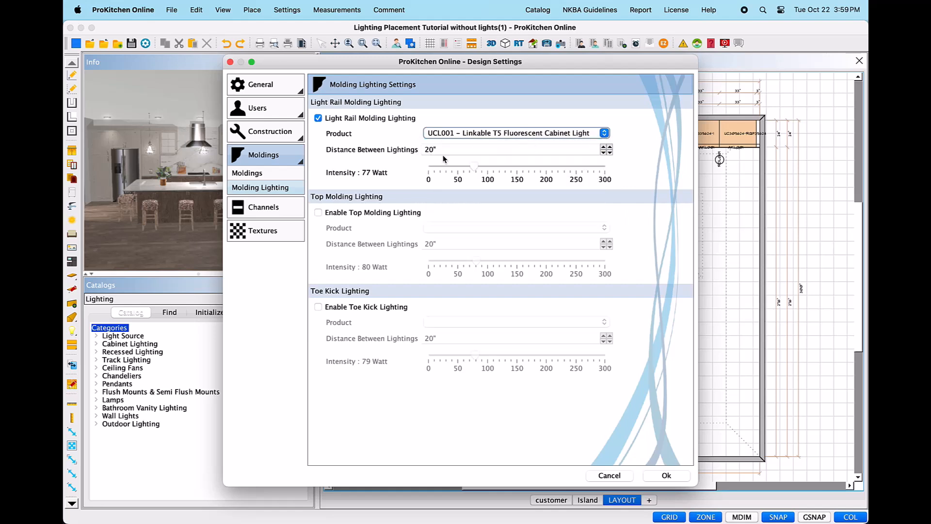
{"action": "left_click_drag", "start_coordinate": [443, 152], "coordinate": [426, 149]}
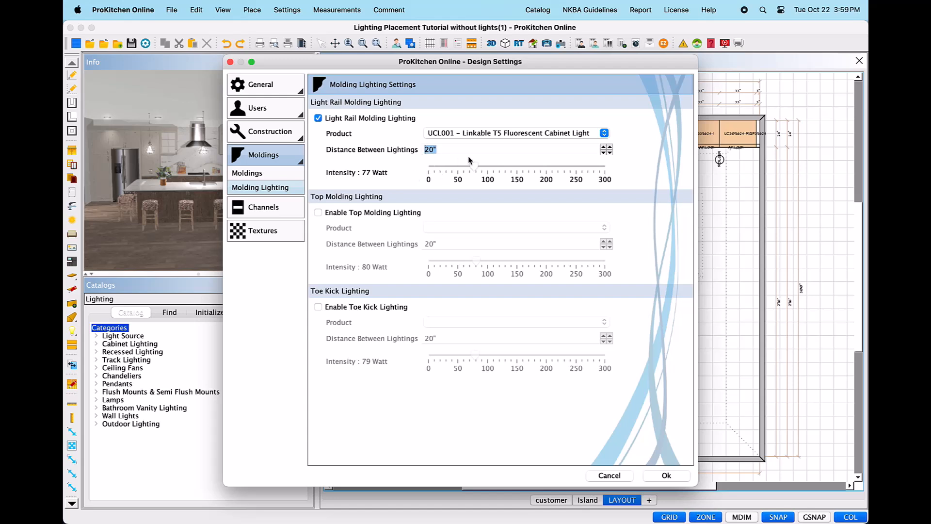
{"action": "left_click", "coordinate": [604, 134]}
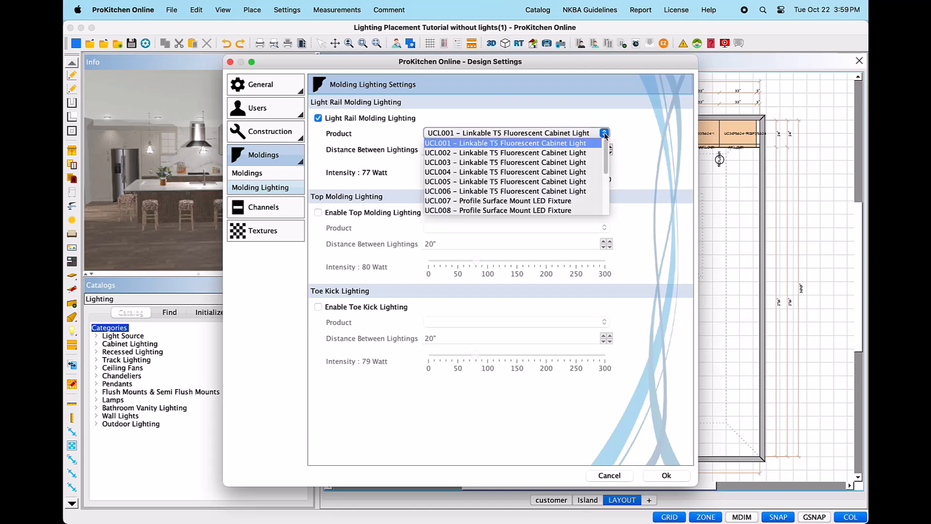
{"action": "left_click", "coordinate": [537, 172]}
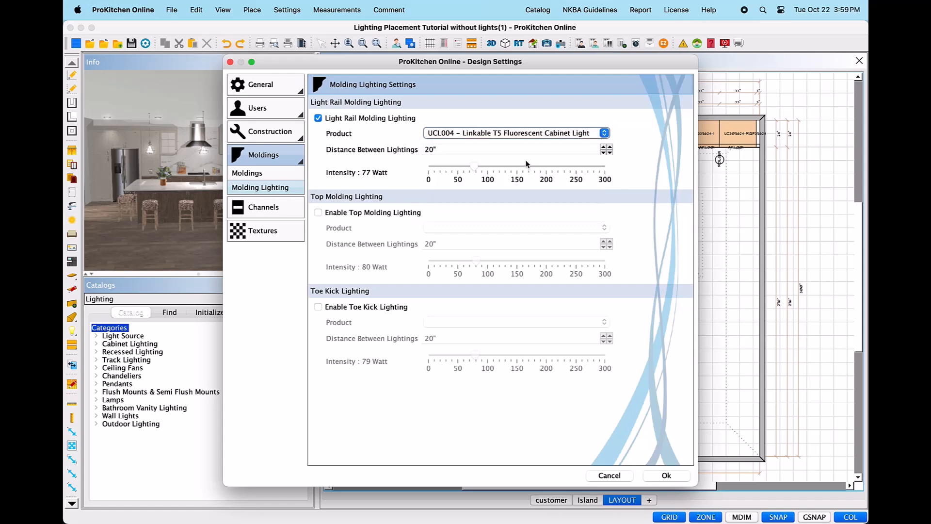
Step: Set the distance between the light rail lights to 12 1/8" and their intensity to 73 watts
{"action": "left_click_drag", "start_coordinate": [458, 150], "coordinate": [412, 148]}
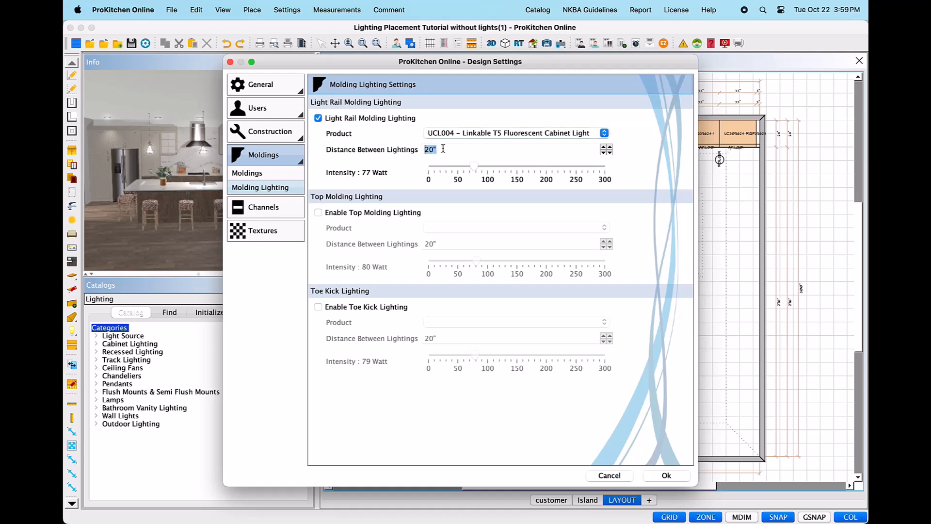
{"action": "type", "text": "13"}
{"action": "key", "text": "Tab"}
{"action": "left_click", "coordinate": [603, 148]}
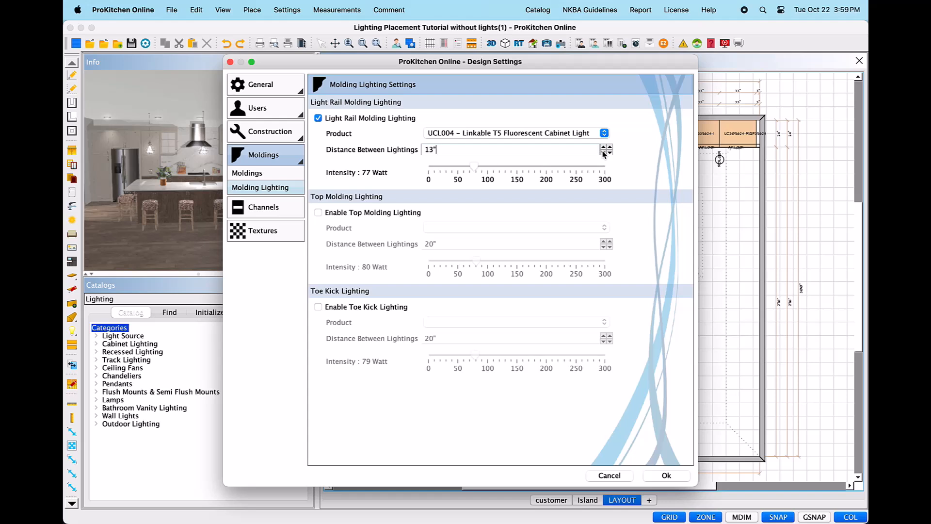
{"action": "left_click", "coordinate": [609, 148]}
{"action": "left_click", "coordinate": [610, 152]}
{"action": "left_click", "coordinate": [610, 148]}
{"action": "left_click", "coordinate": [609, 148]}
{"action": "left_click_drag", "start_coordinate": [474, 168], "coordinate": [482, 168]}
{"action": "left_click_drag", "start_coordinate": [497, 165], "coordinate": [472, 166]}
Step: Enable top molding and toe kick lighting with their default settings and add the molding lighting to the design
{"action": "left_click", "coordinate": [318, 213]}
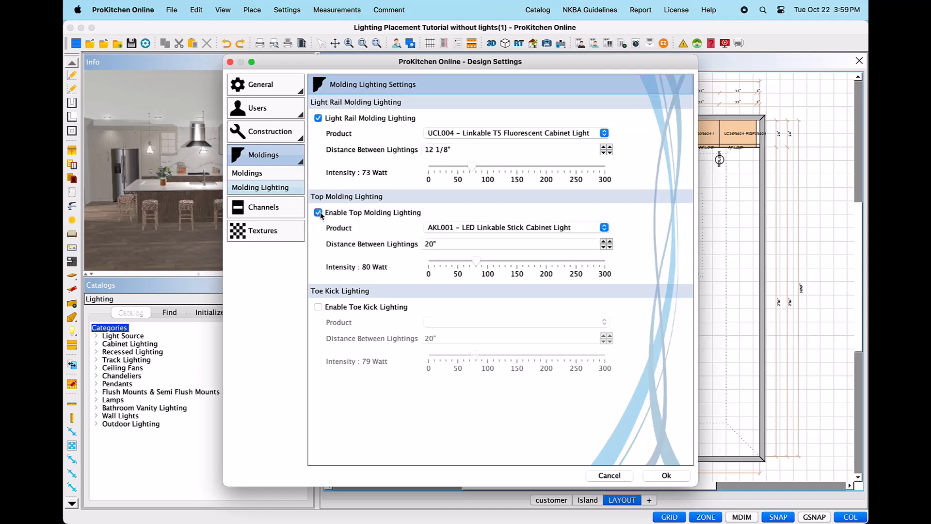
{"action": "left_click", "coordinate": [318, 306]}
{"action": "left_click", "coordinate": [663, 478]}
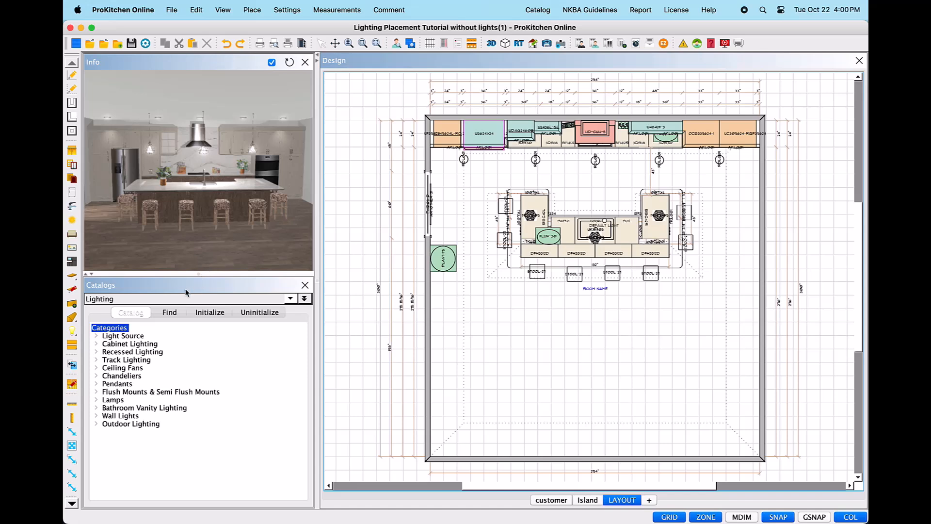
{"action": "left_click", "coordinate": [74, 333]}
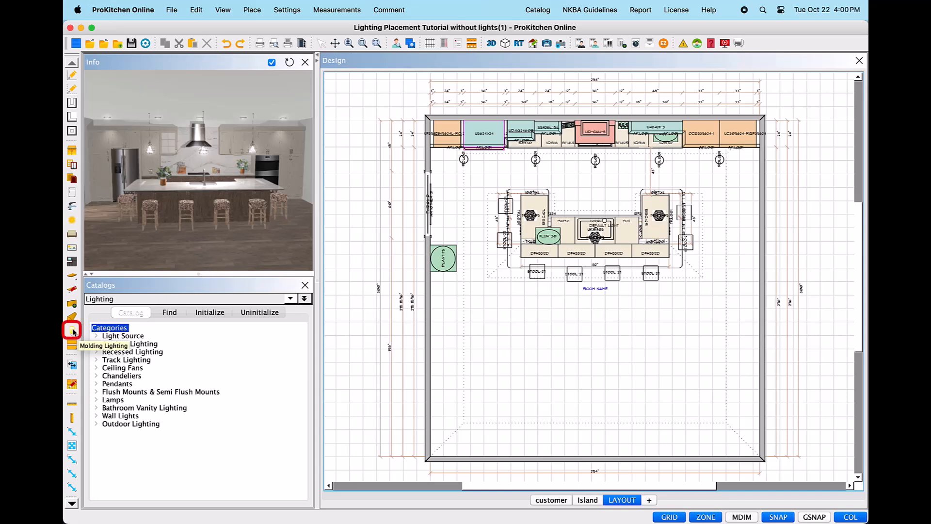
{"action": "left_click", "coordinate": [74, 331]}
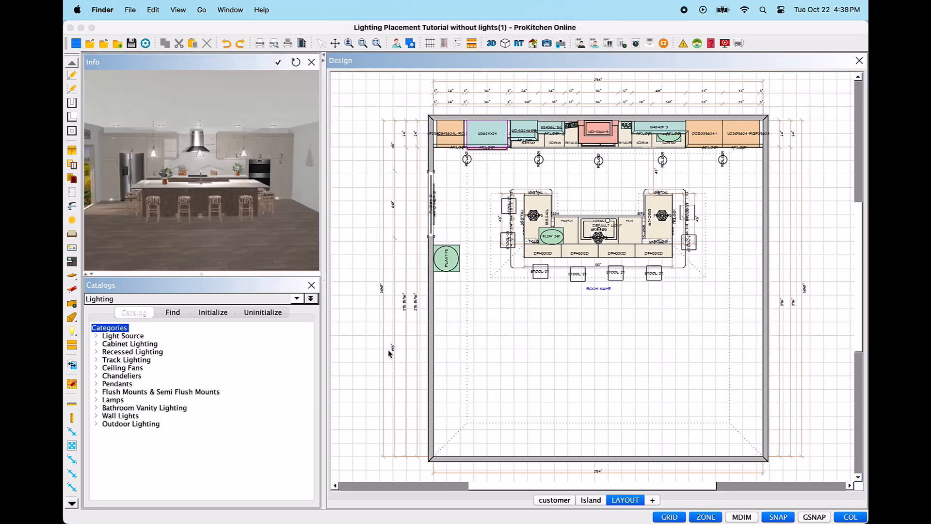
Step: Delete the toe kick light under the 30" drawer cabinet in the Range Wall elevation and open the 3D view
{"action": "left_click", "coordinate": [473, 46]}
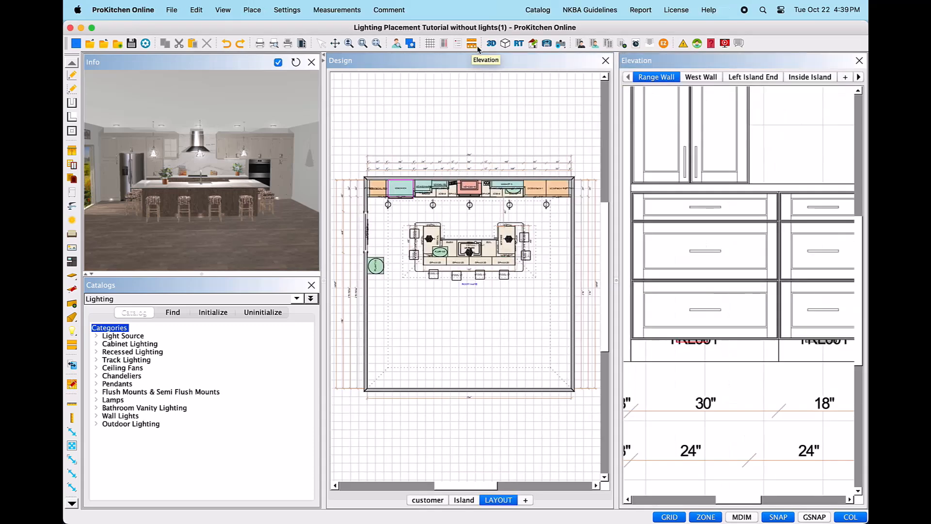
{"action": "right_click", "coordinate": [696, 345]}
{"action": "mouse_move", "coordinate": [727, 359]}
{"action": "left_click", "coordinate": [778, 300]}
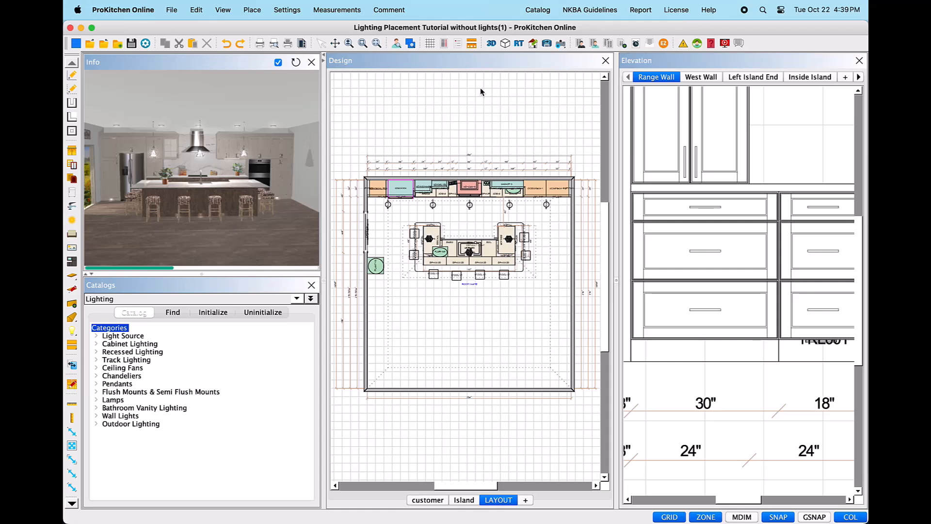
{"action": "left_click", "coordinate": [492, 45]}
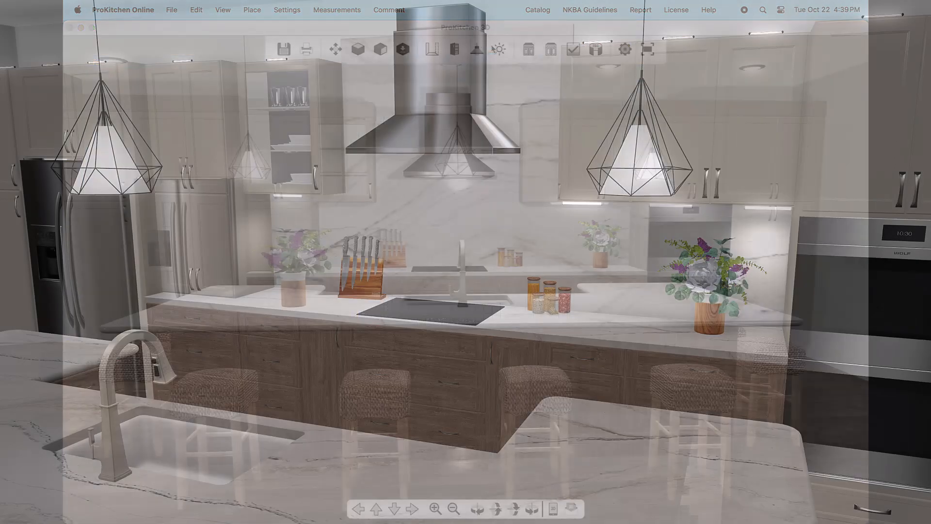